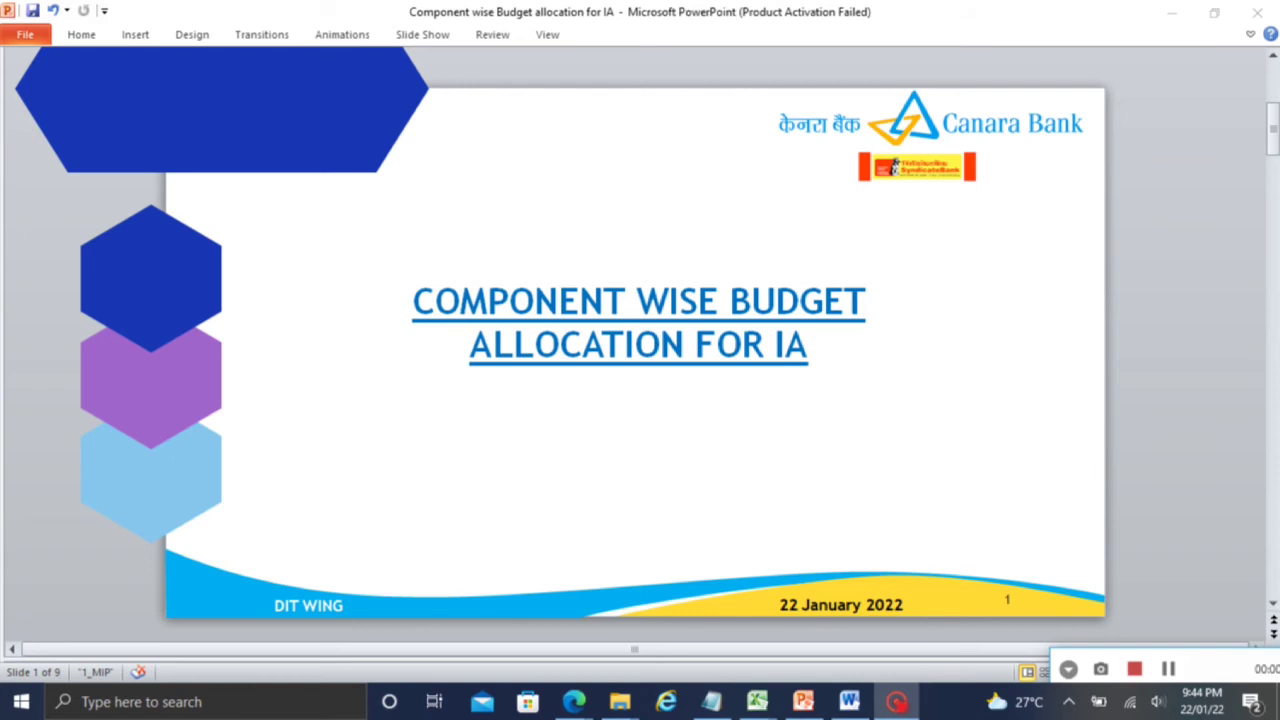
Step: Advance the presentation to the slide listing the component-wise budget allocation topics
key(Page_Down)
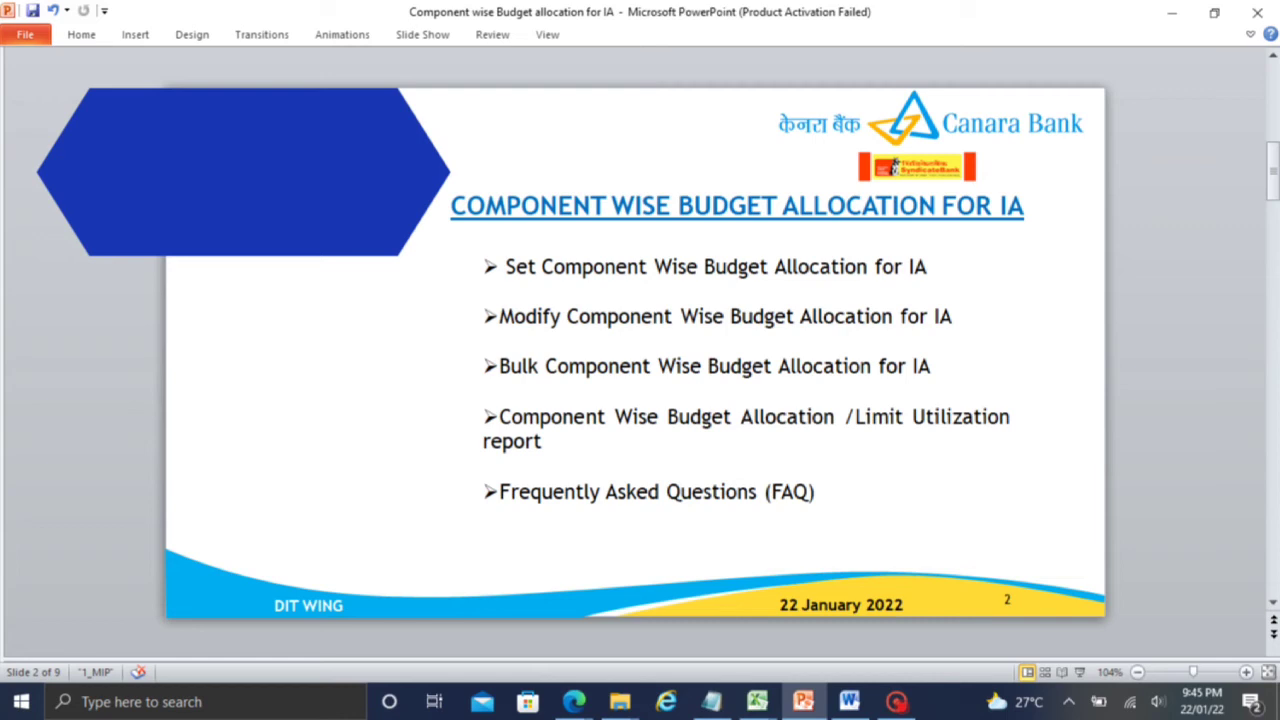
click(896, 701)
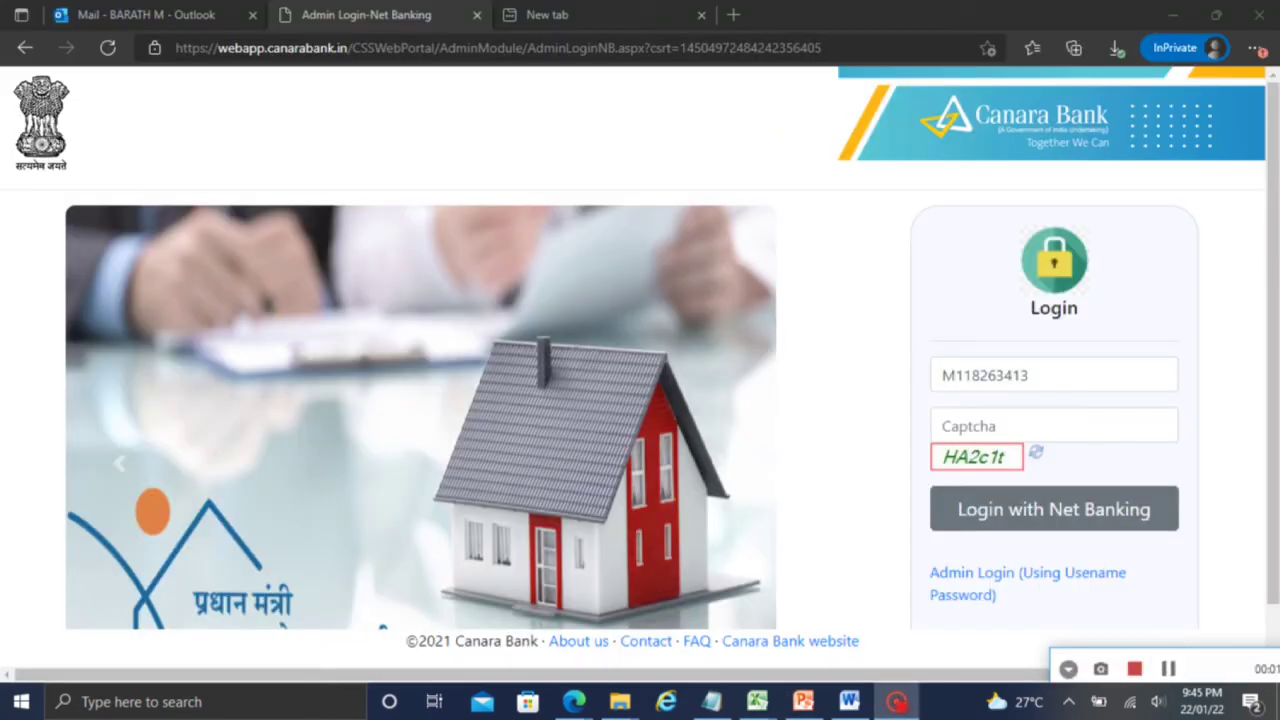
Step: Switch to the CSS admin portal, enter the captcha, and sign in through net banking with the account's user ID and password
click(966, 423)
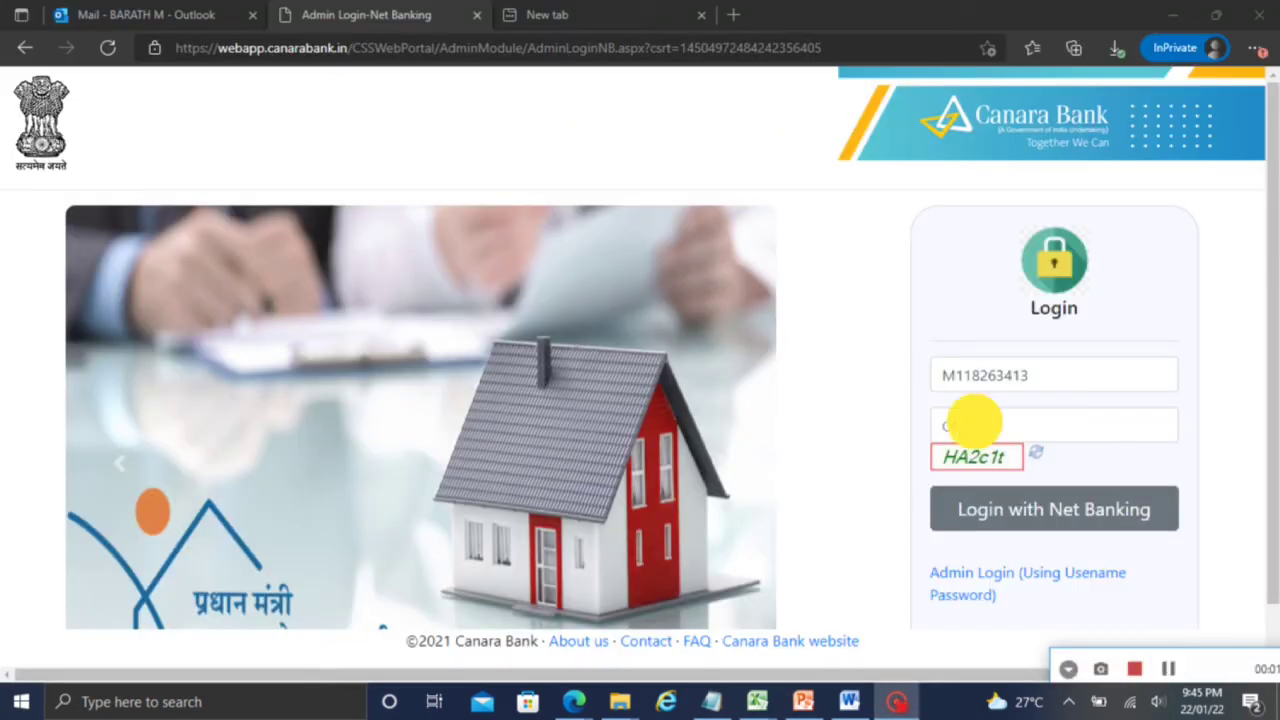
text(HA)
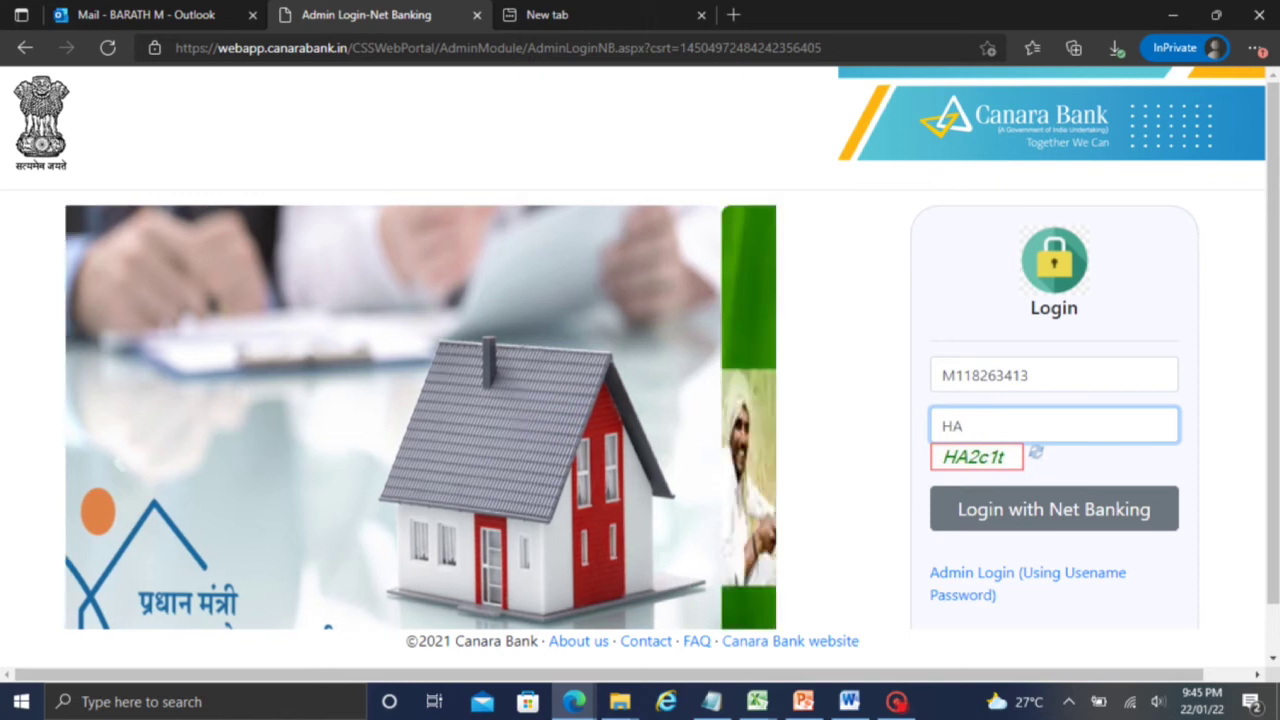
text(2c1t)
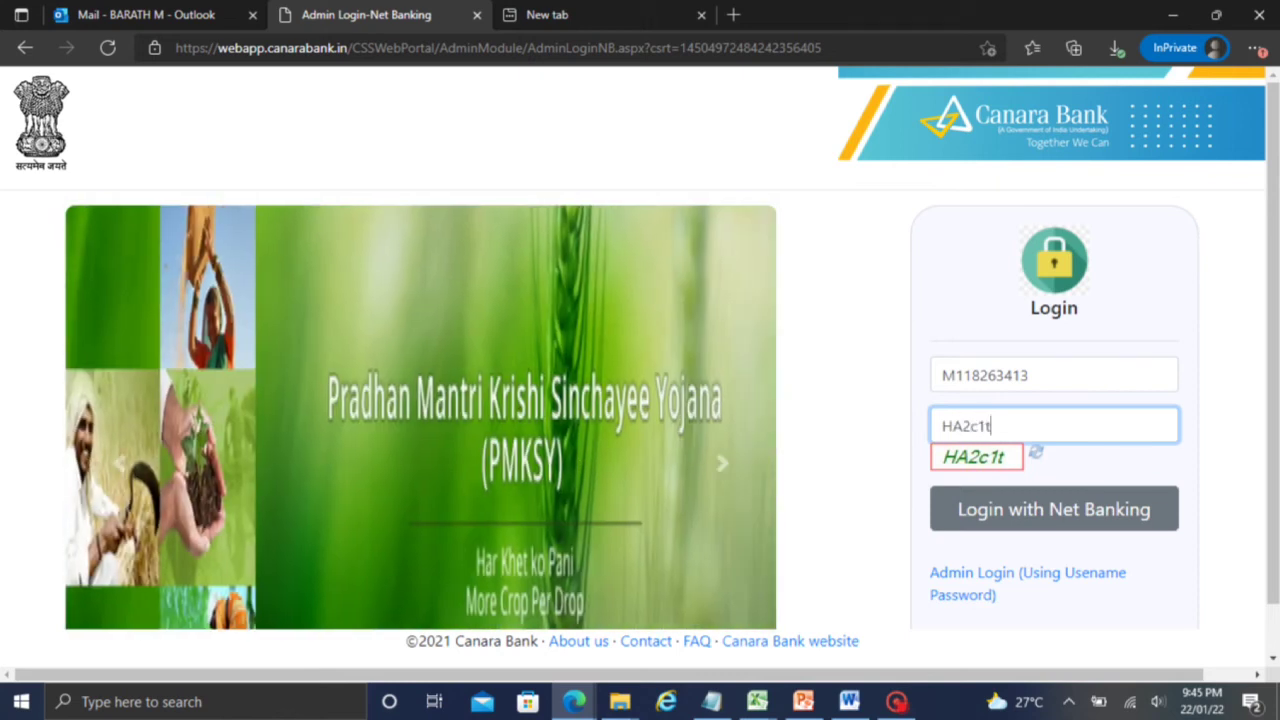
key(Return)
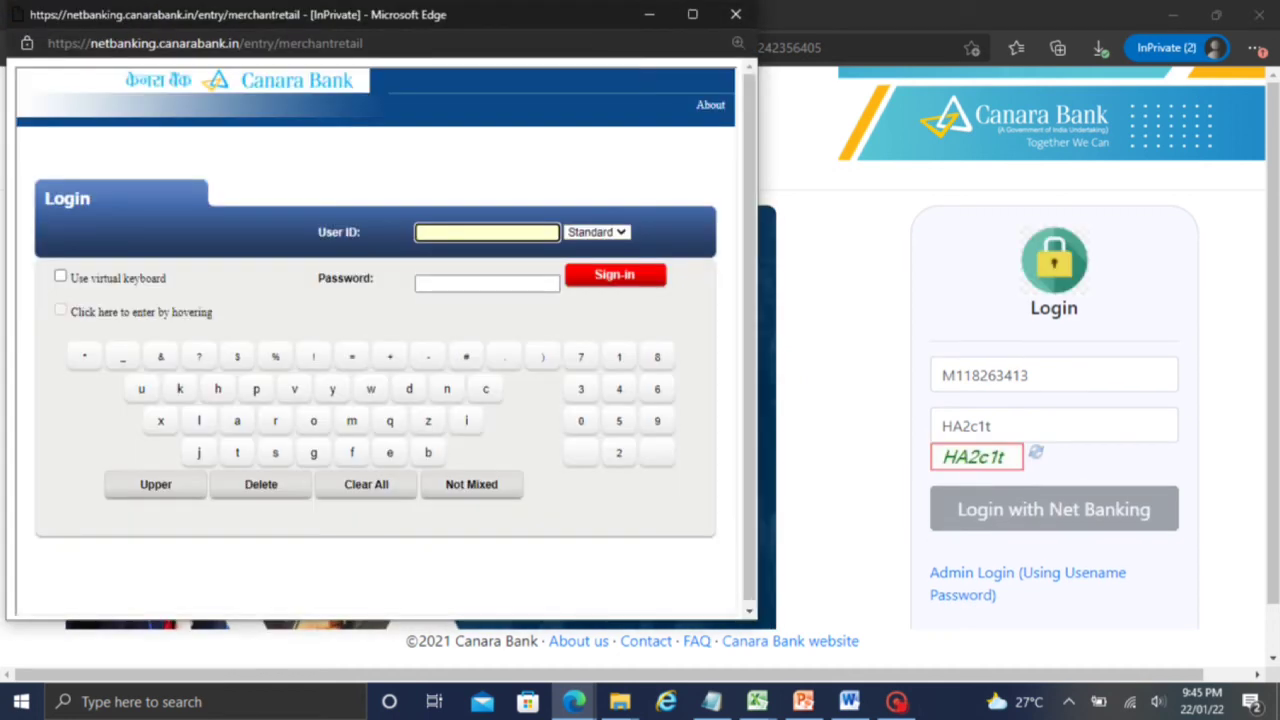
text(*********)
click(591, 277)
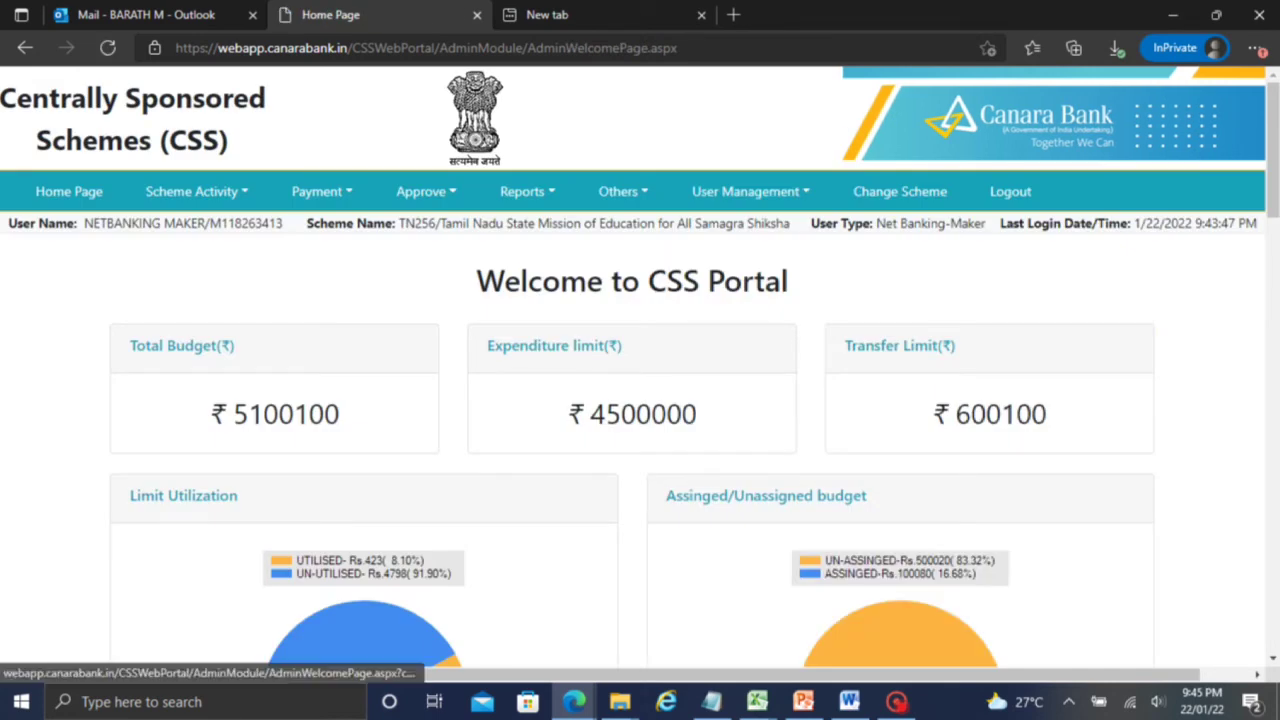
Step: Open the Set/Modify Limit page for component-wise limits from the scheme activities
click(191, 191)
mouse_move(220, 337)
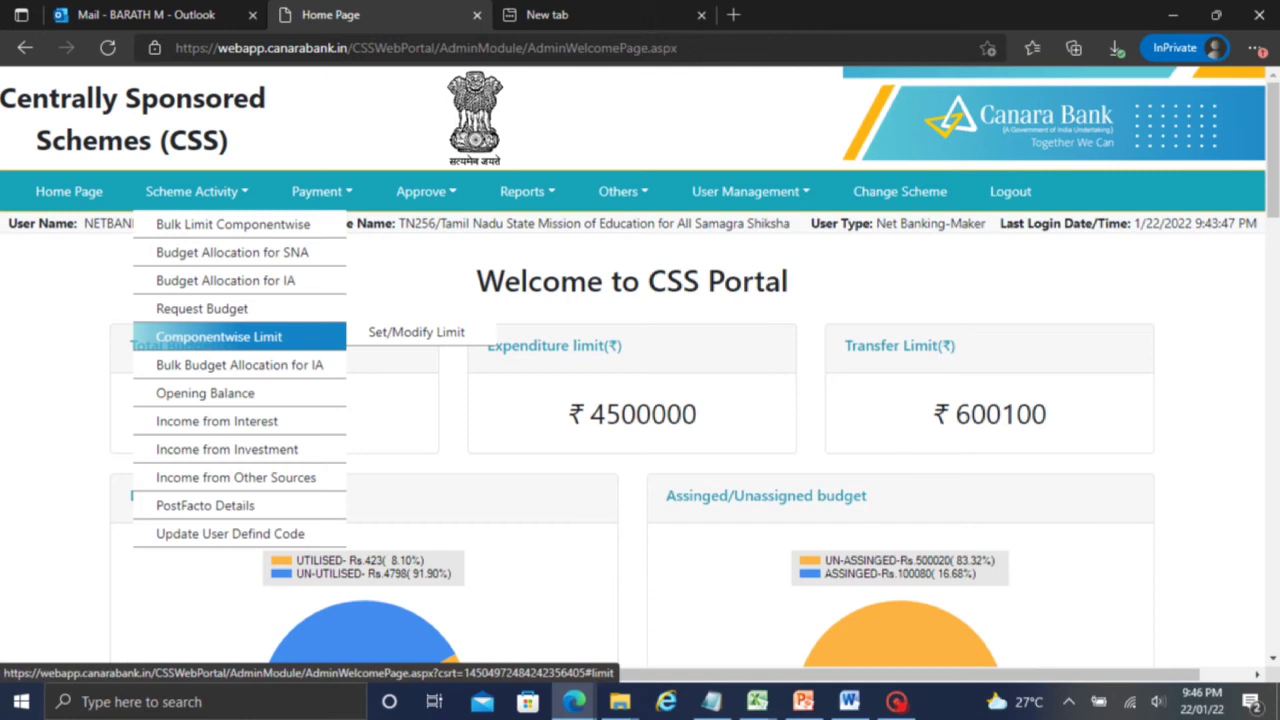
click(406, 331)
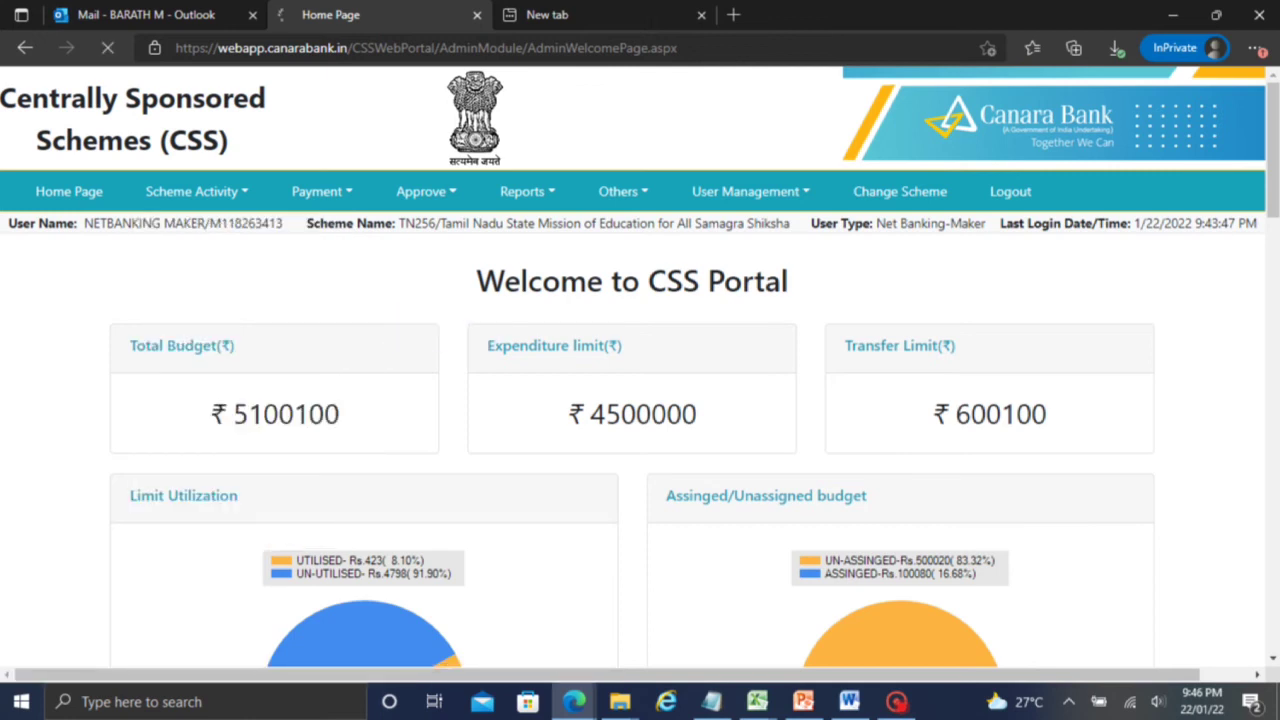
Step: Review the account filter options, leave the filter unset, and open Add Limit for the SAMAGRA SHIKSHA ARIYALUR account
scroll(1266, 306, down, 2)
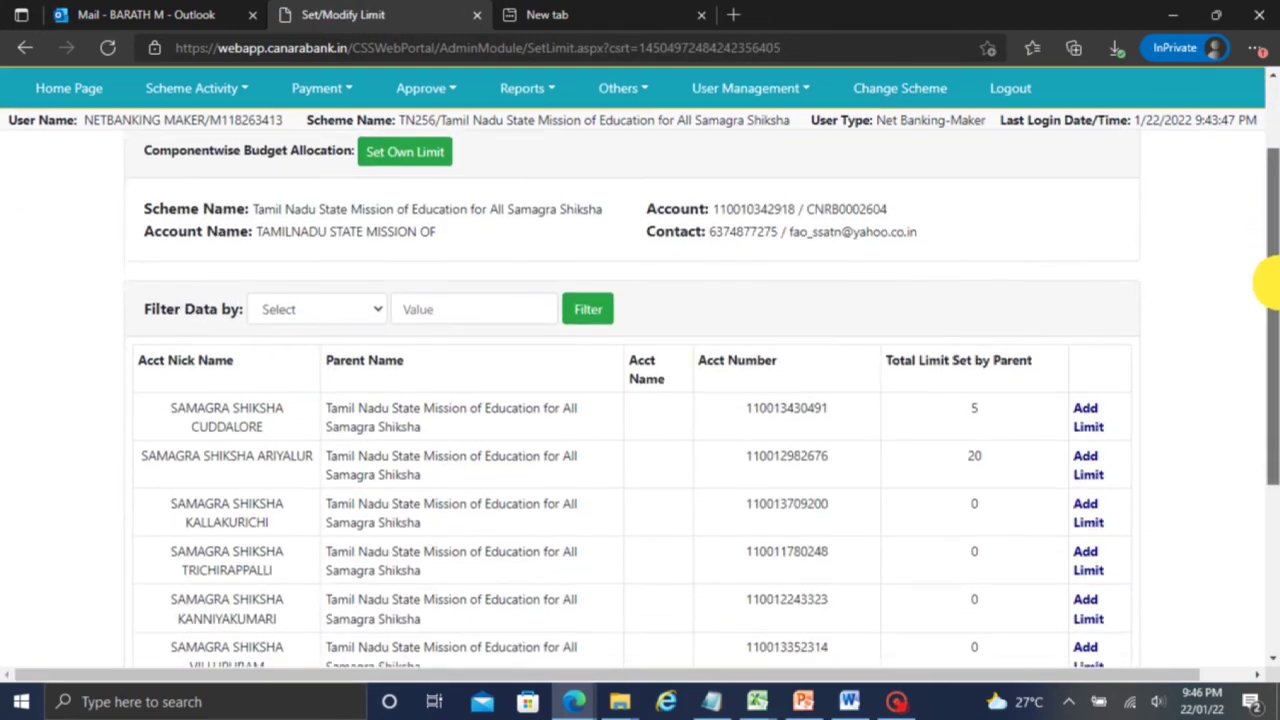
scroll(1266, 281, down, 1)
click(320, 250)
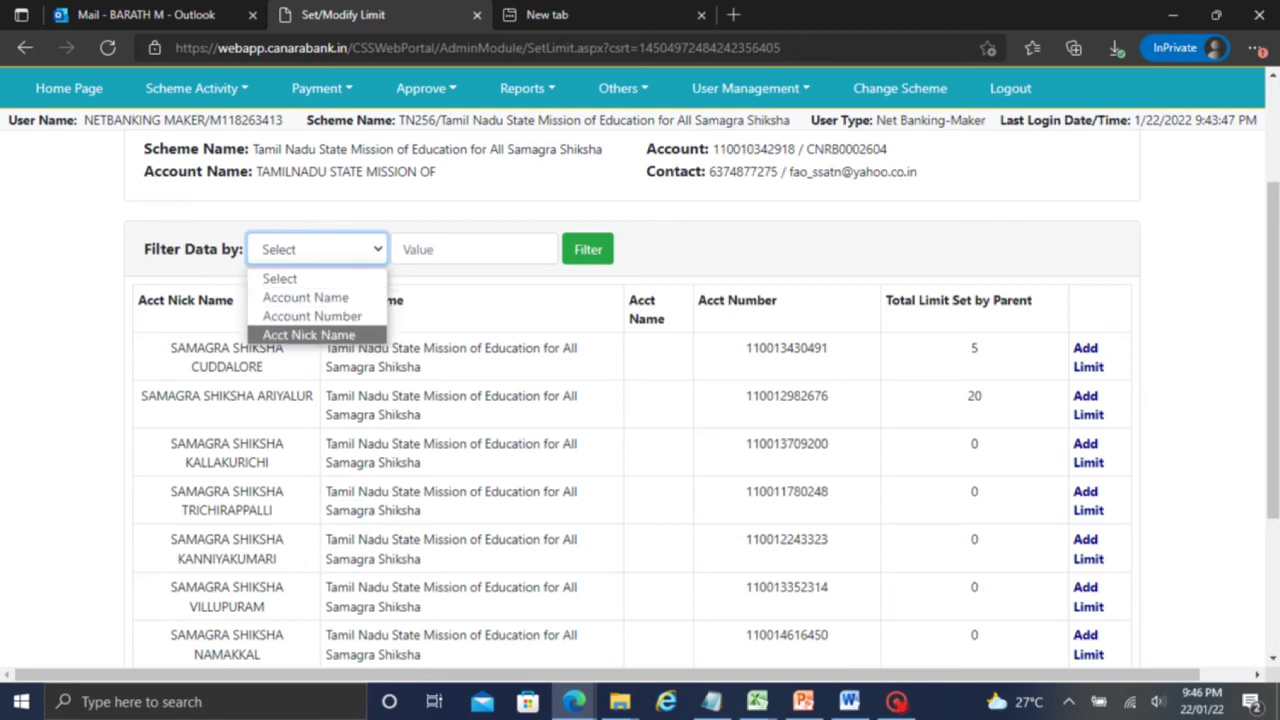
click(280, 278)
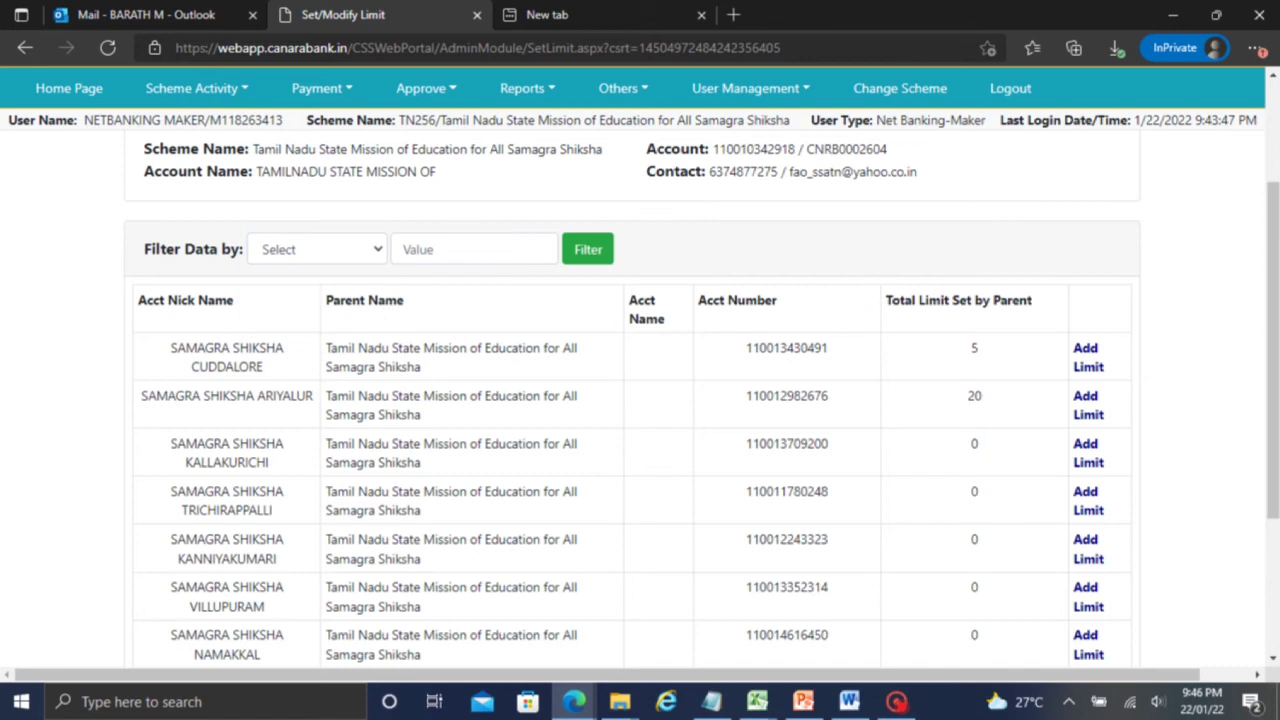
scroll(1088, 303, down, 1)
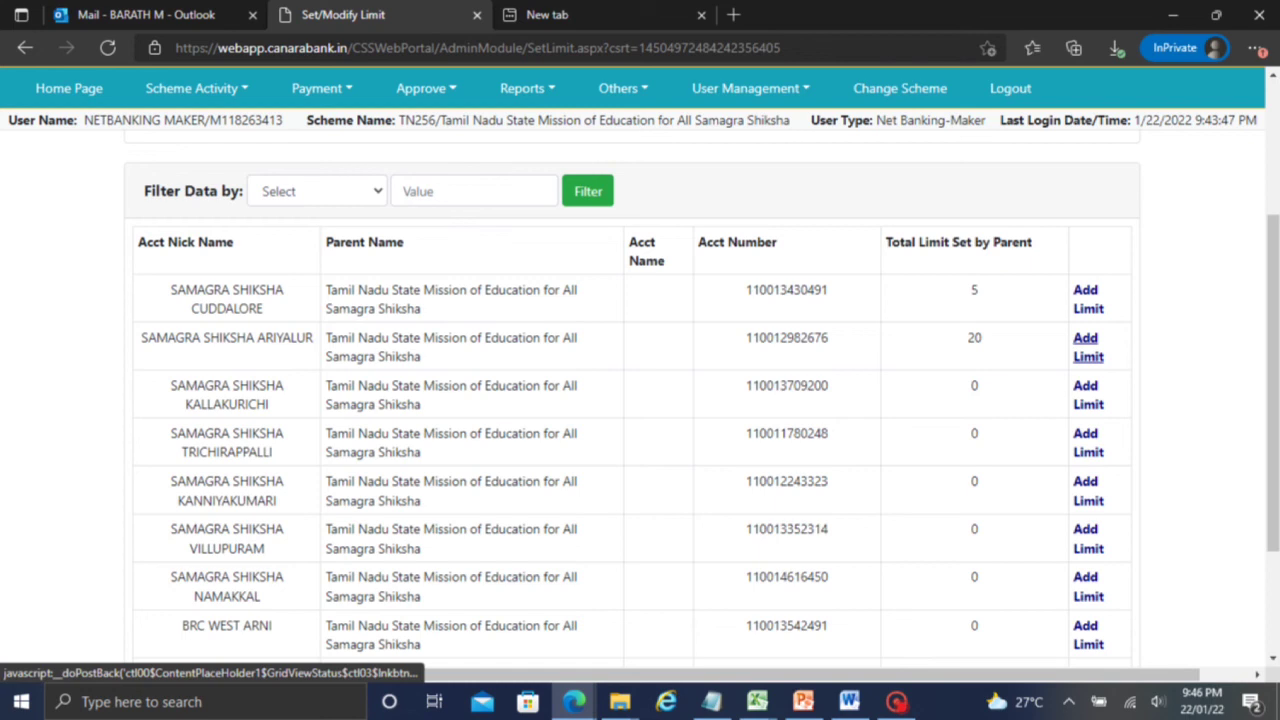
click(1087, 346)
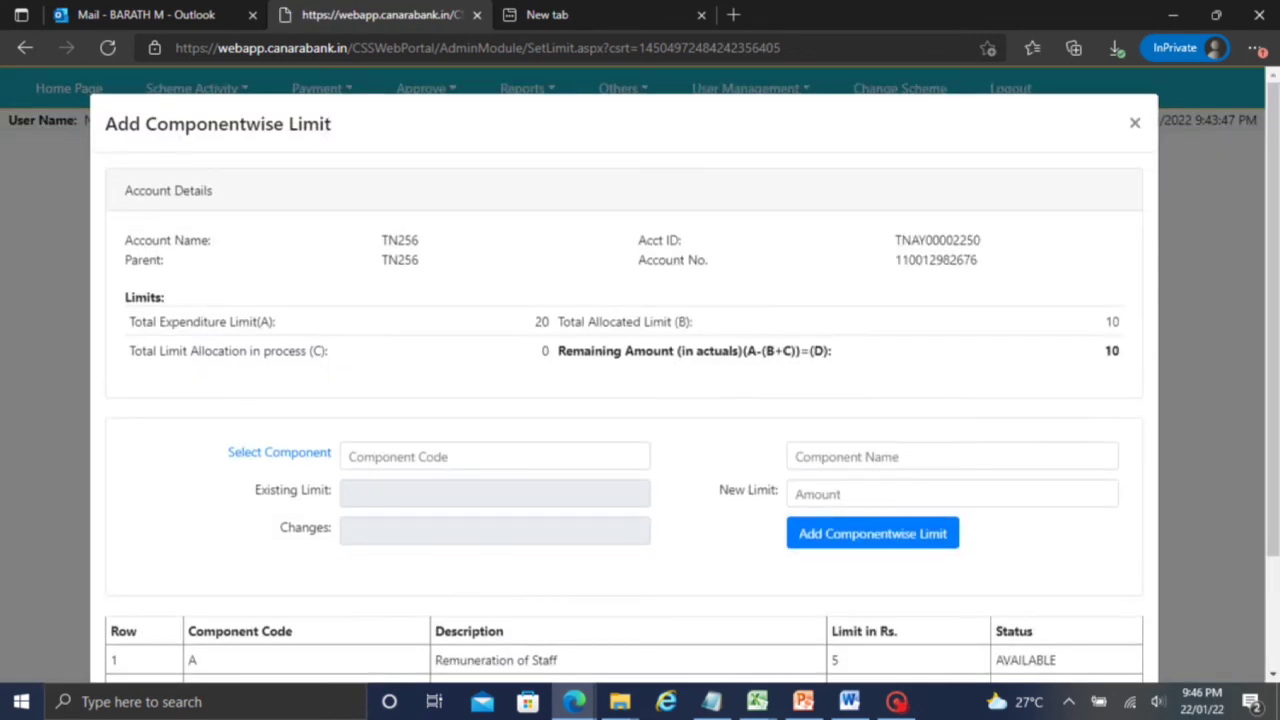
Step: Choose B.02 Office Machine and Equipments from the component list as the component for the limit
scroll(1262, 300, down, 2)
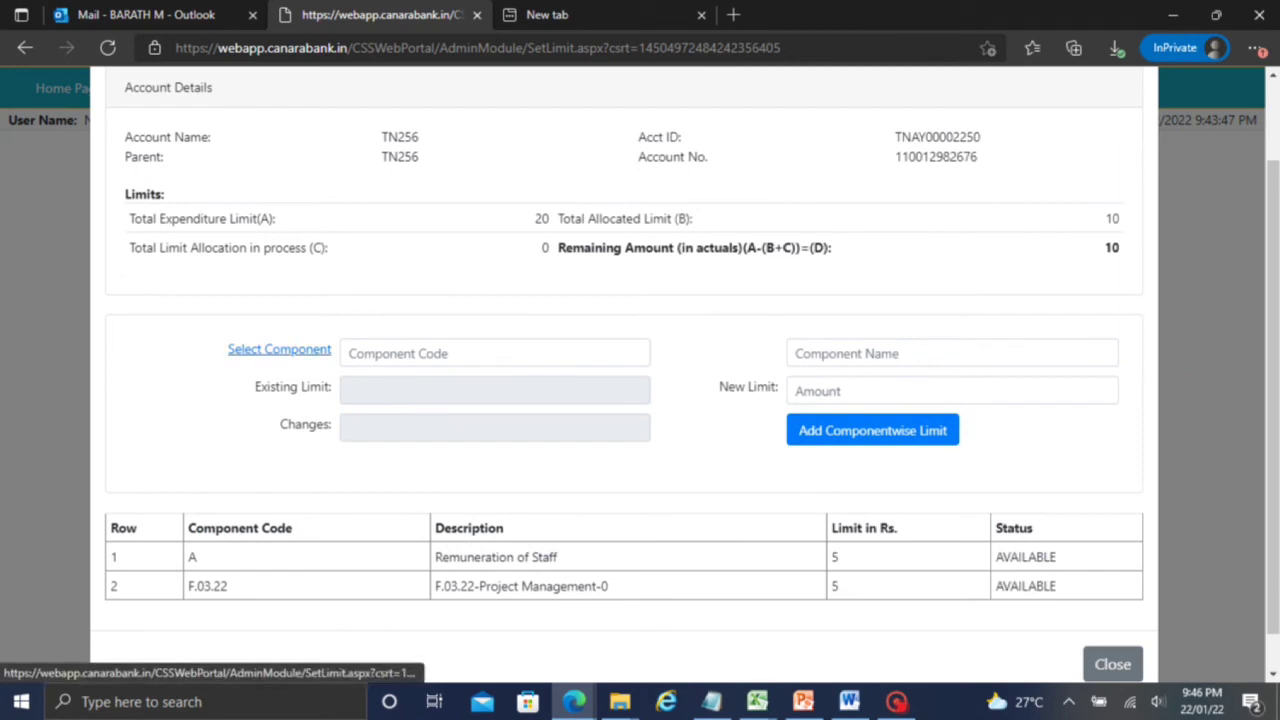
click(286, 348)
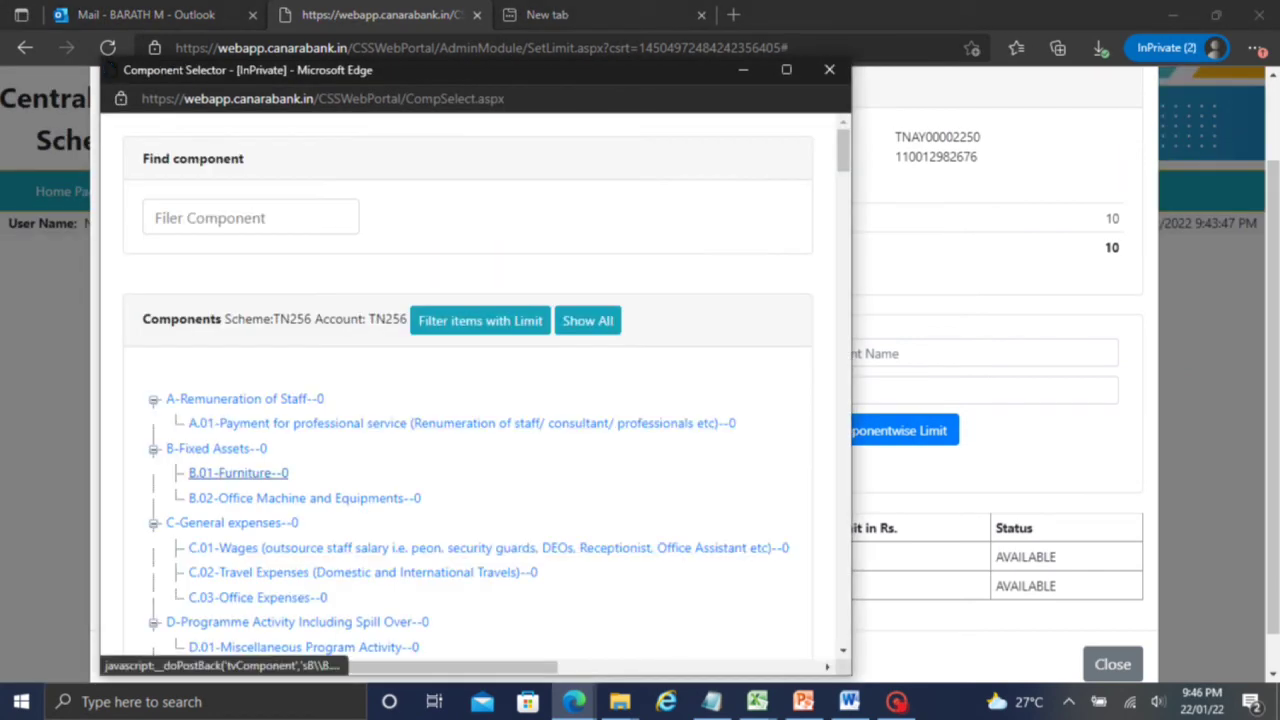
click(245, 495)
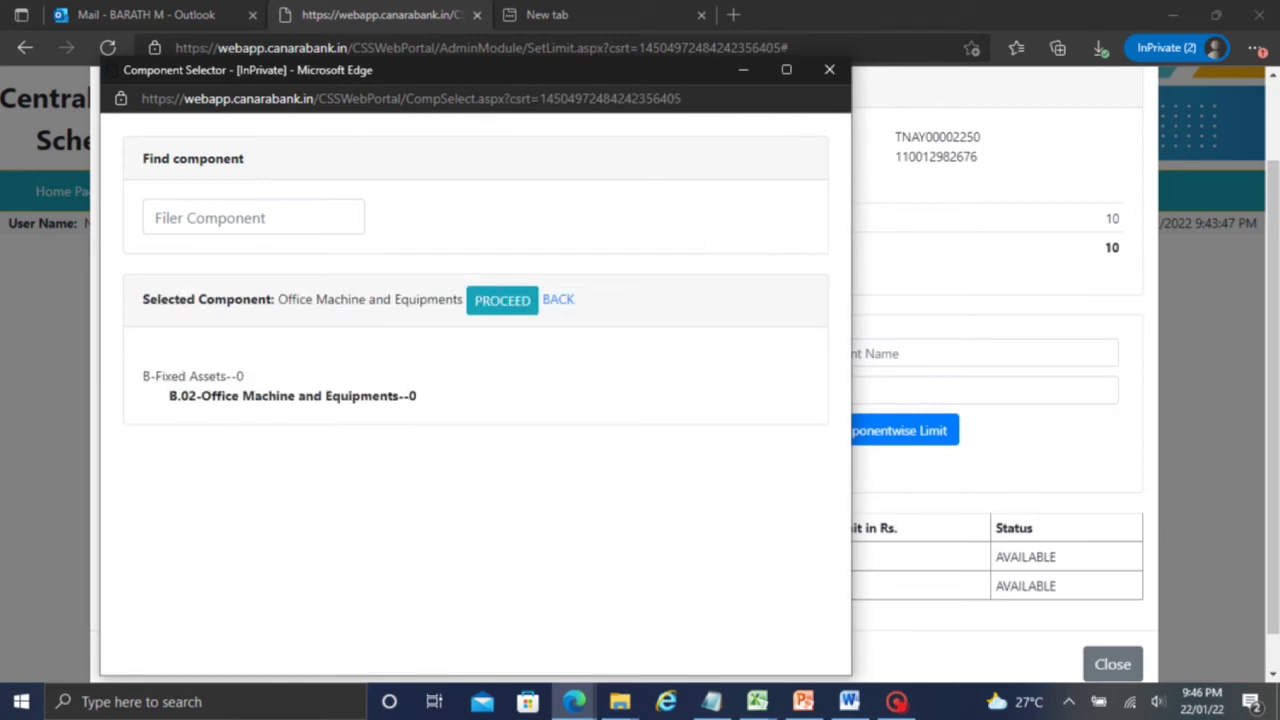
click(558, 299)
mouse_move(843, 150)
mouse_down()
mouse_move(829, 271)
mouse_move(849, 149)
mouse_up()
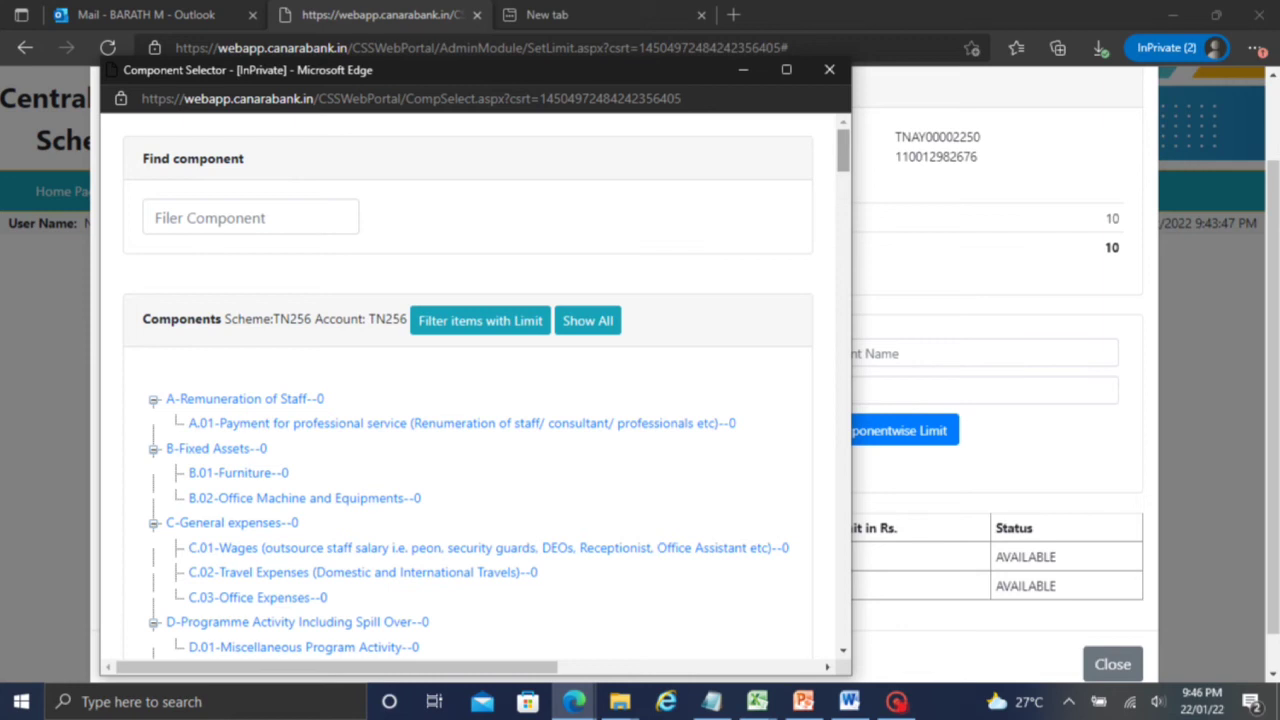
mouse_move(846, 157)
mouse_down()
mouse_move(843, 175)
mouse_move(840, 137)
mouse_up()
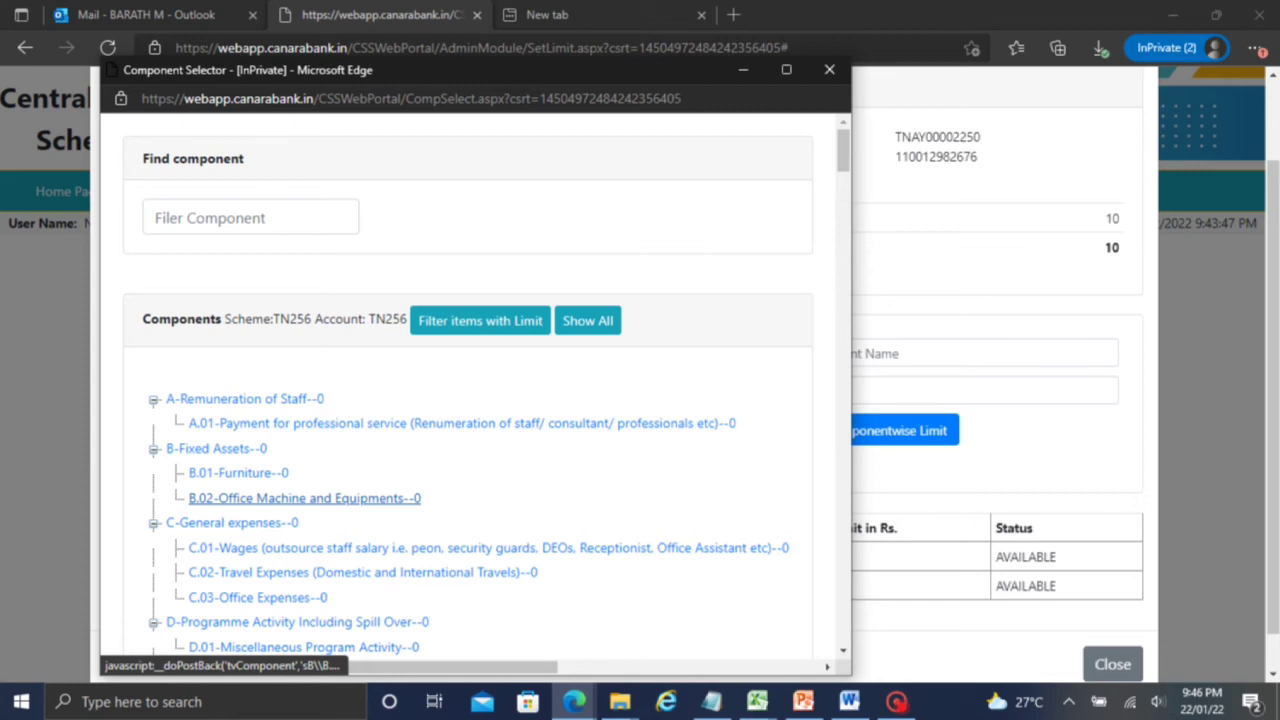
click(305, 498)
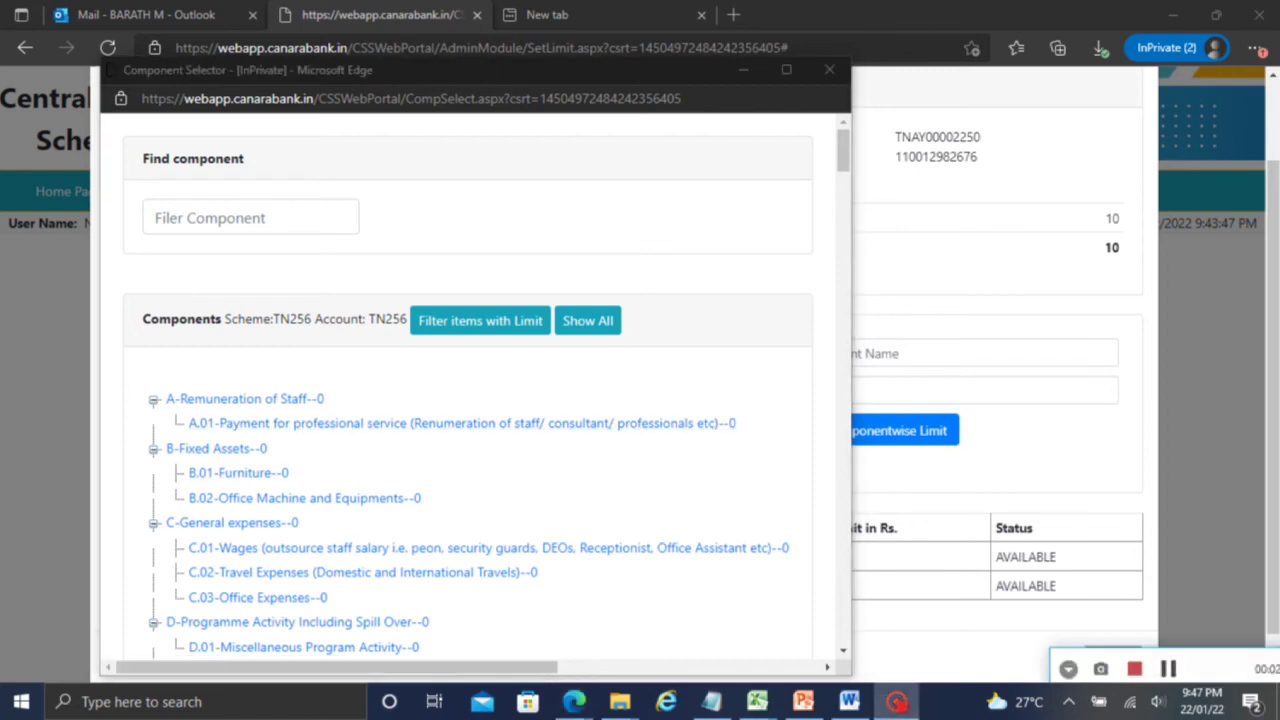
click(220, 498)
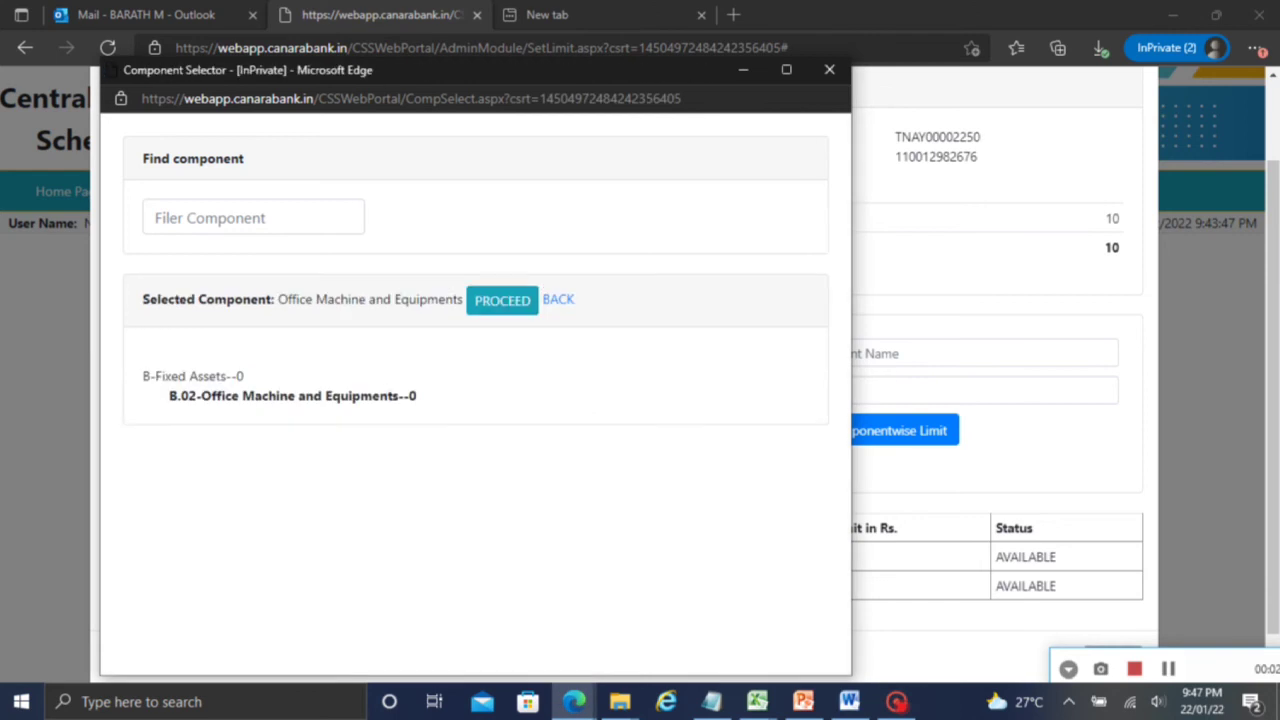
click(500, 299)
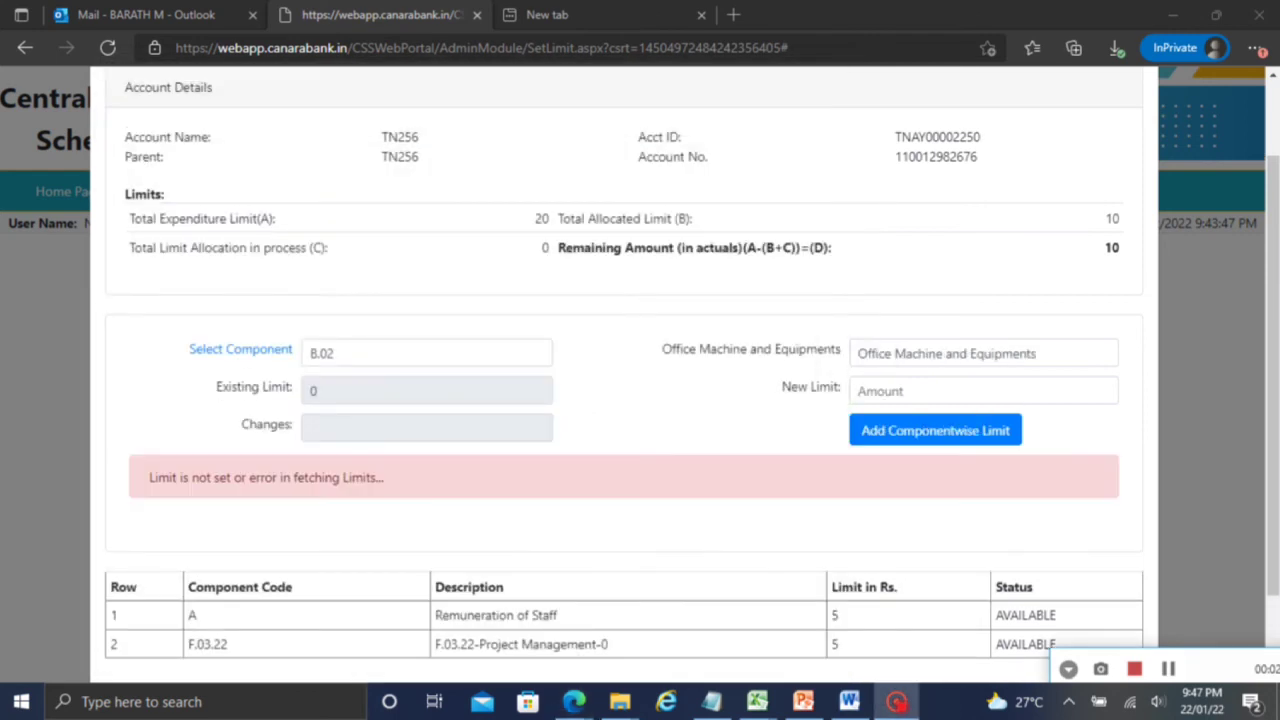
Step: Enter a new limit of 10 for Office Machine and Equipments and check the resulting change
drag(163, 486, 414, 480)
click(423, 480)
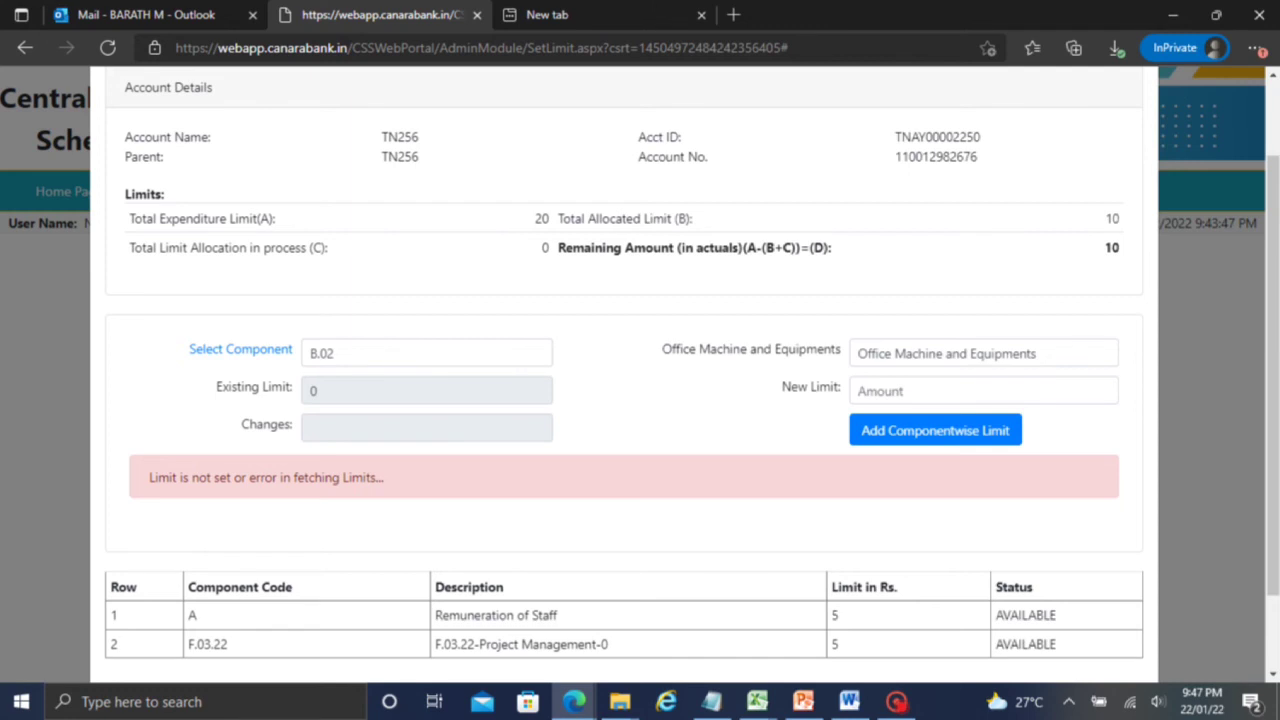
click(903, 386)
text(10)
click(746, 425)
drag(820, 388, 792, 387)
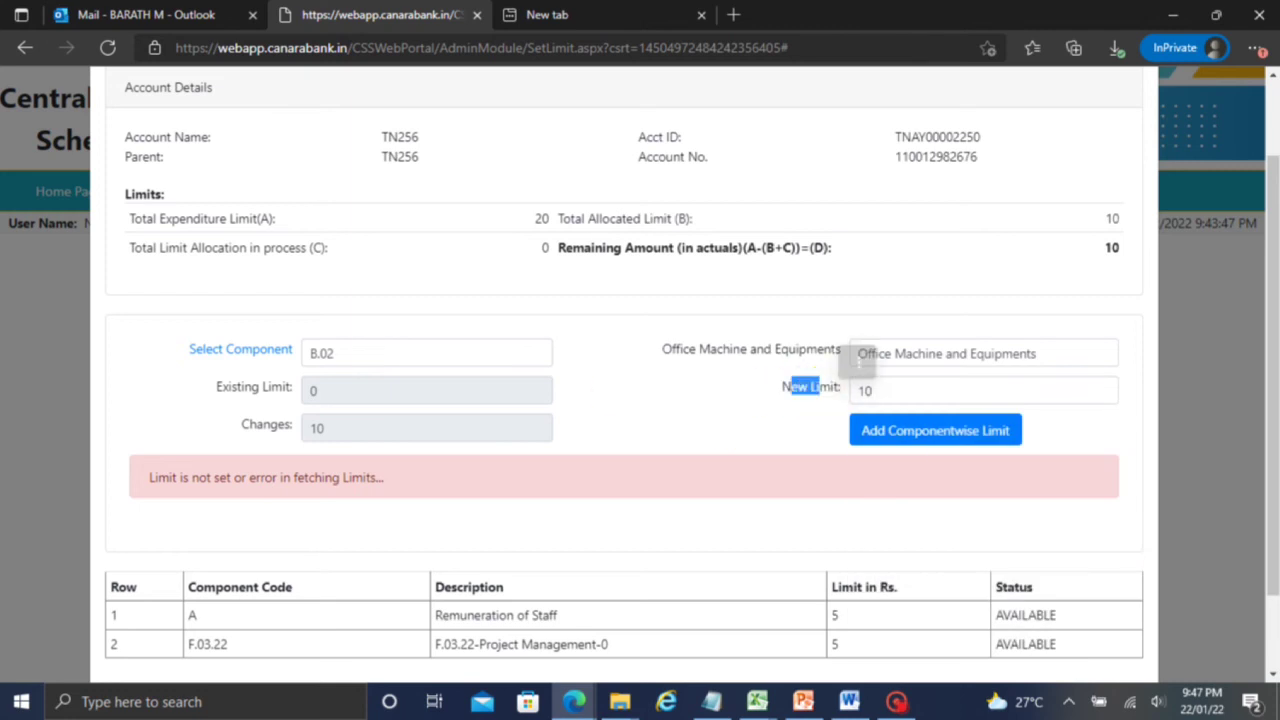
drag(245, 428, 286, 423)
click(323, 398)
Step: Search the component list for "project" and select F.03.22 Project Management as the component
scroll(640, 380, down, 1)
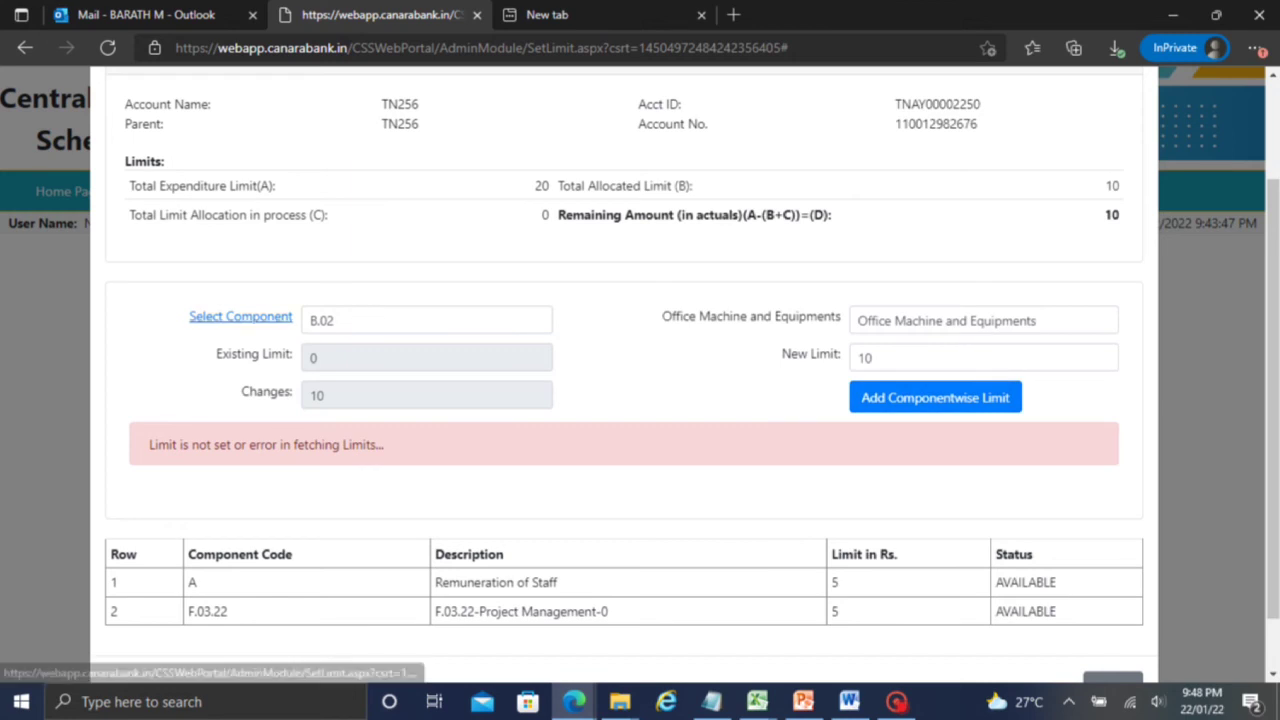
click(240, 316)
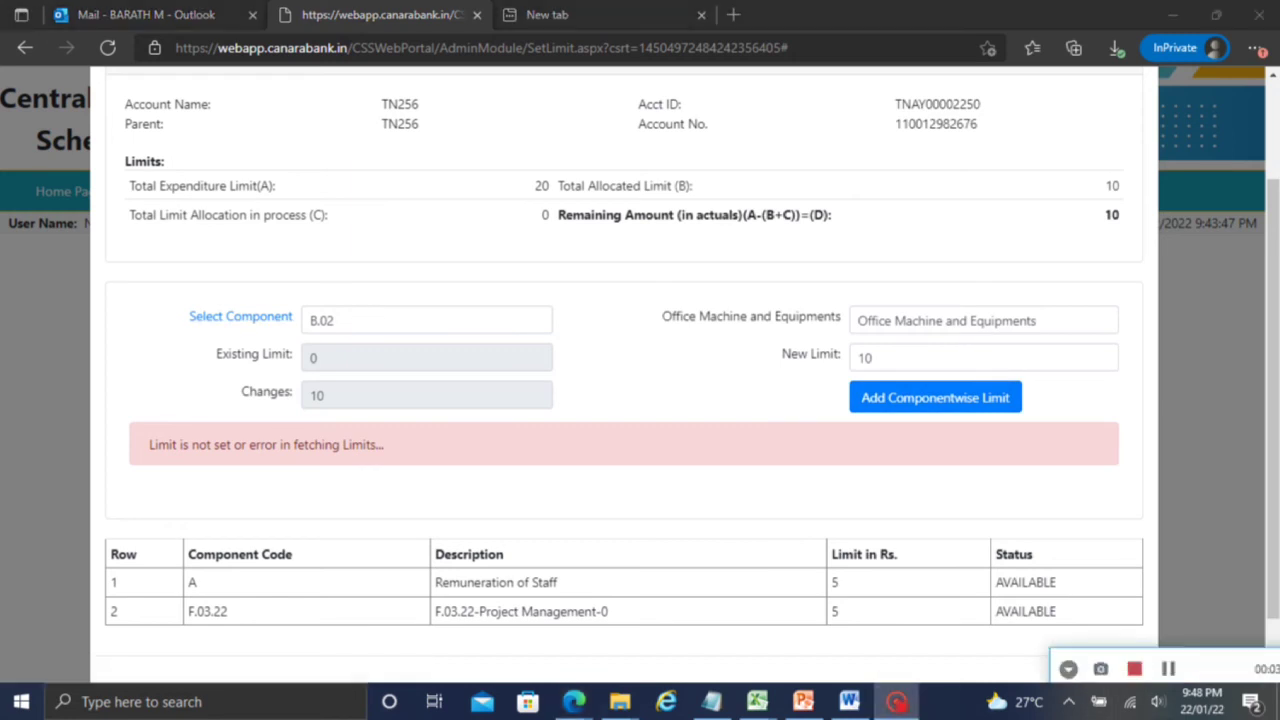
click(177, 216)
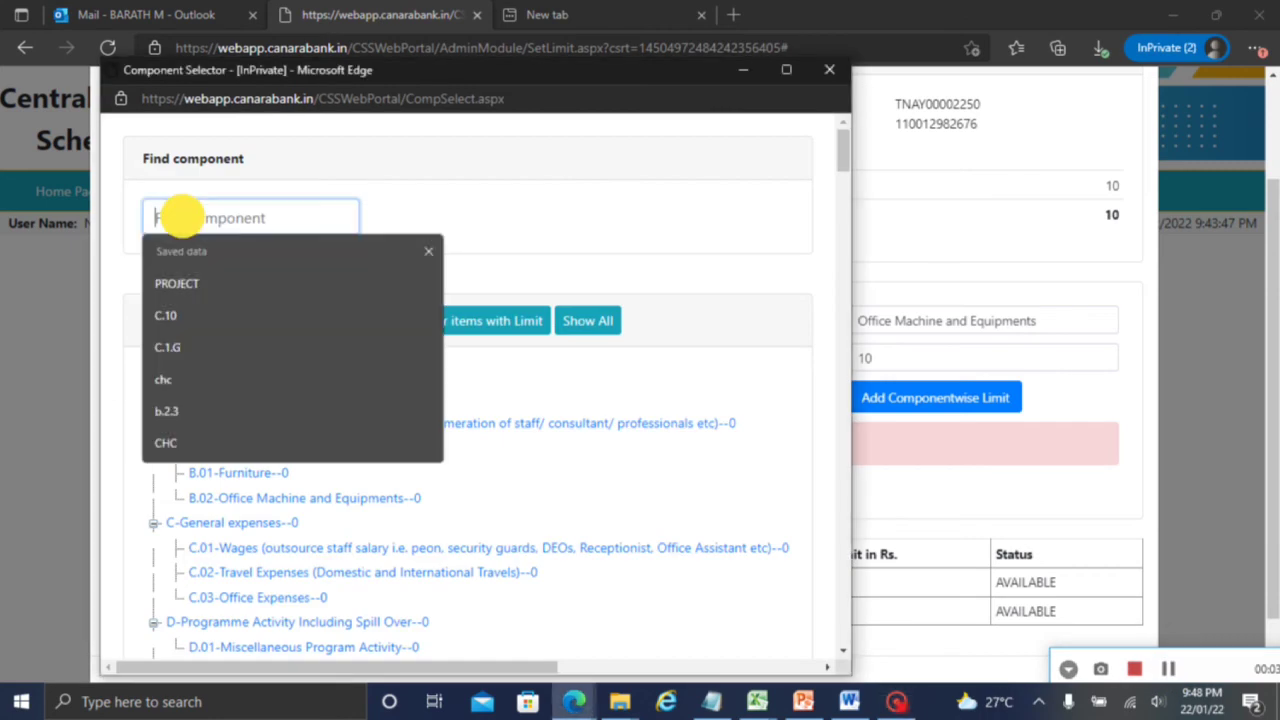
text(project)
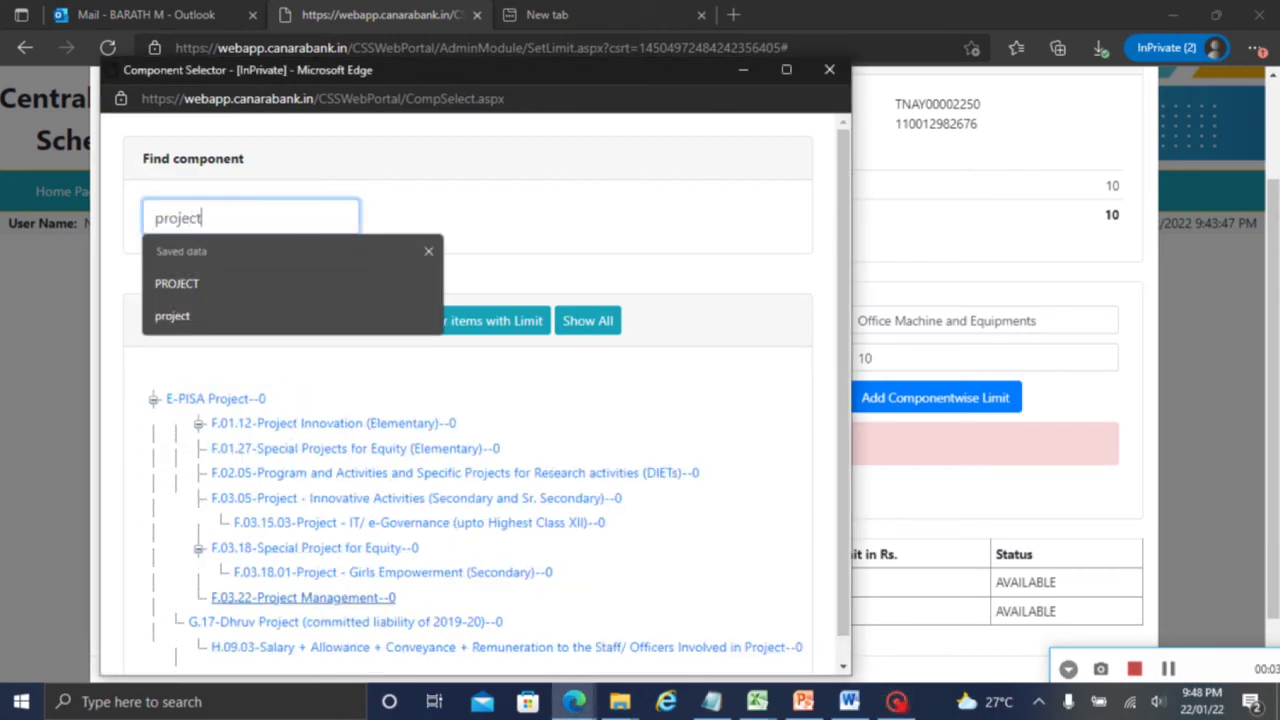
click(303, 597)
click(433, 301)
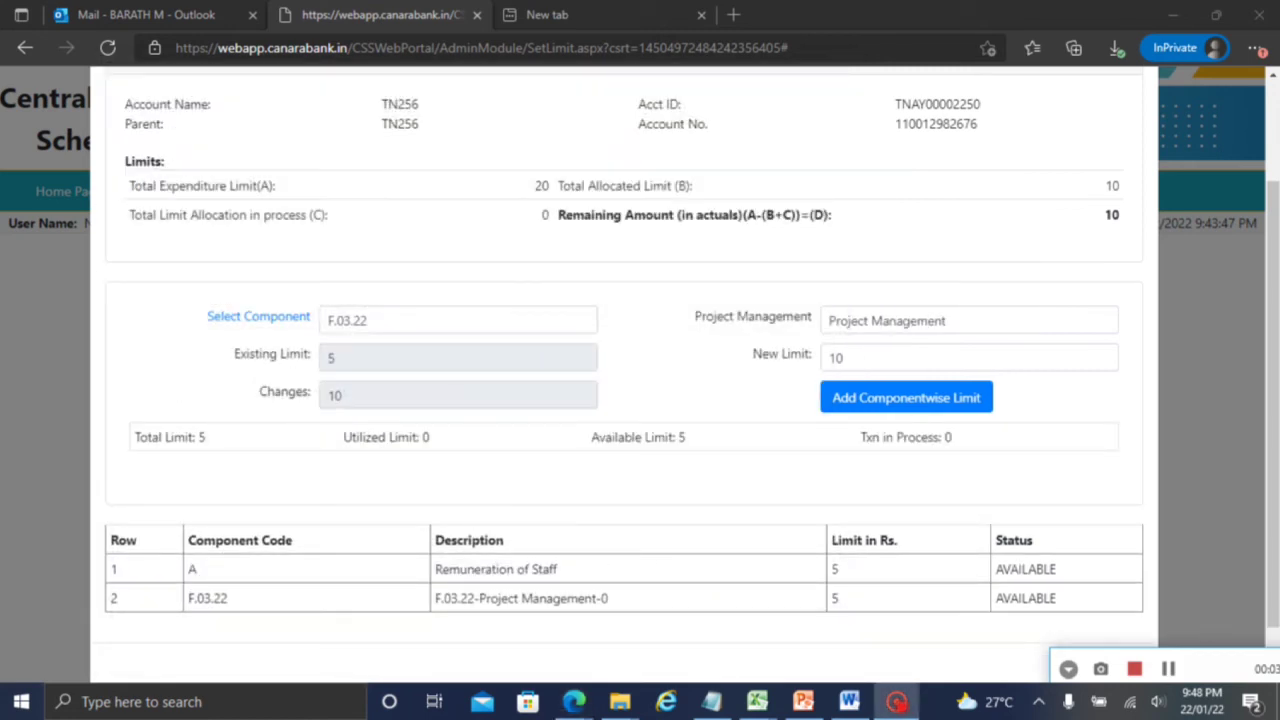
Step: Re-enter 10 as the new limit for Project Management so the change is recalculated against its existing limit
drag(229, 357, 311, 355)
click(725, 383)
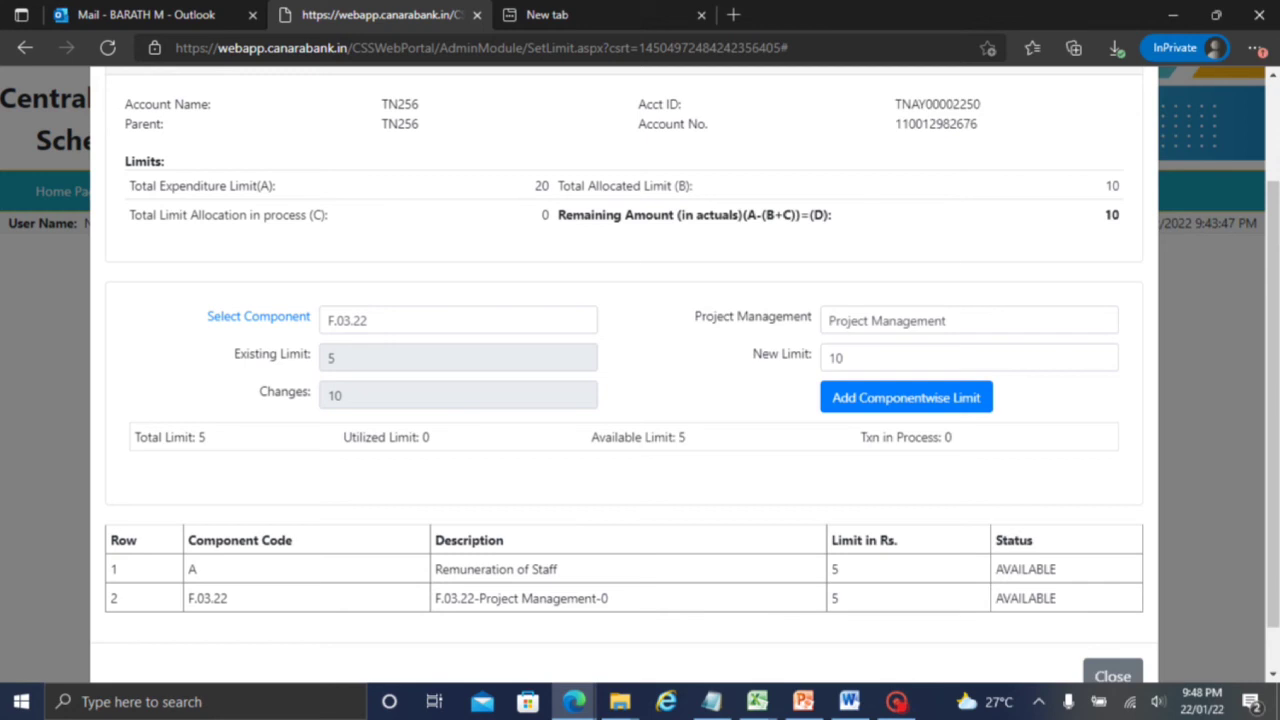
click(851, 355)
key(BackSpace)
key(BackSpace)
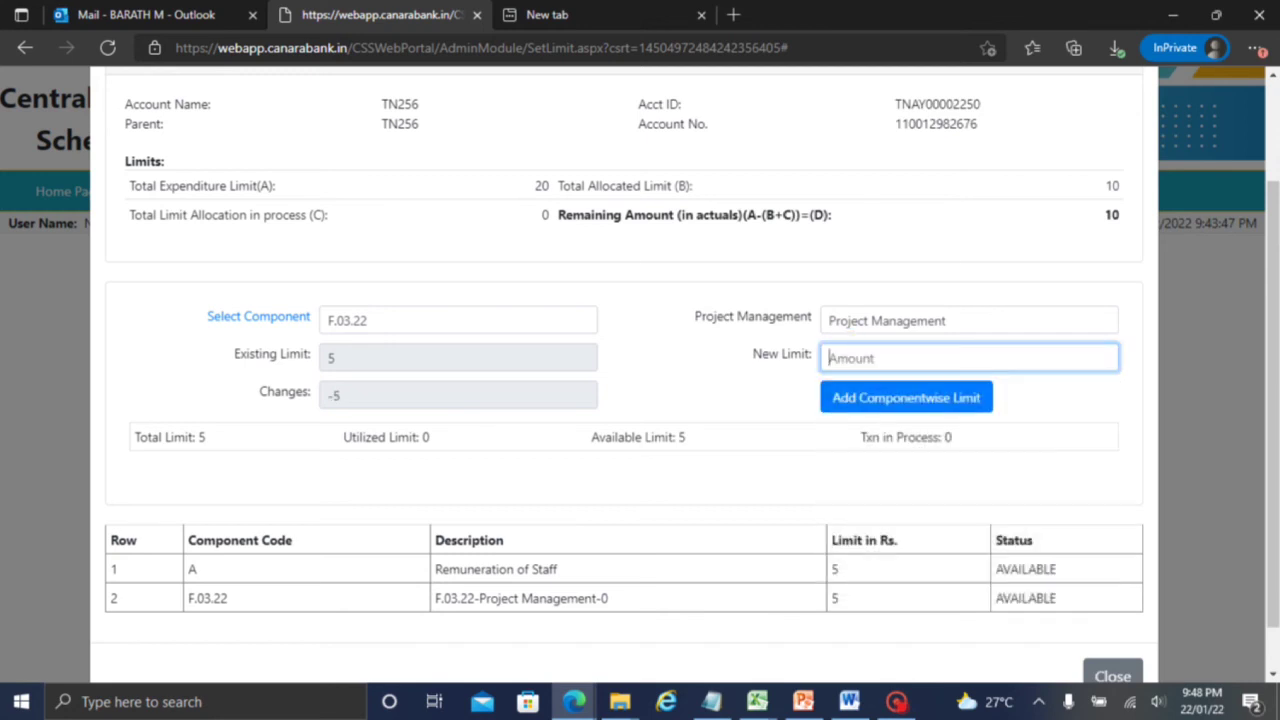
text(10)
click(739, 421)
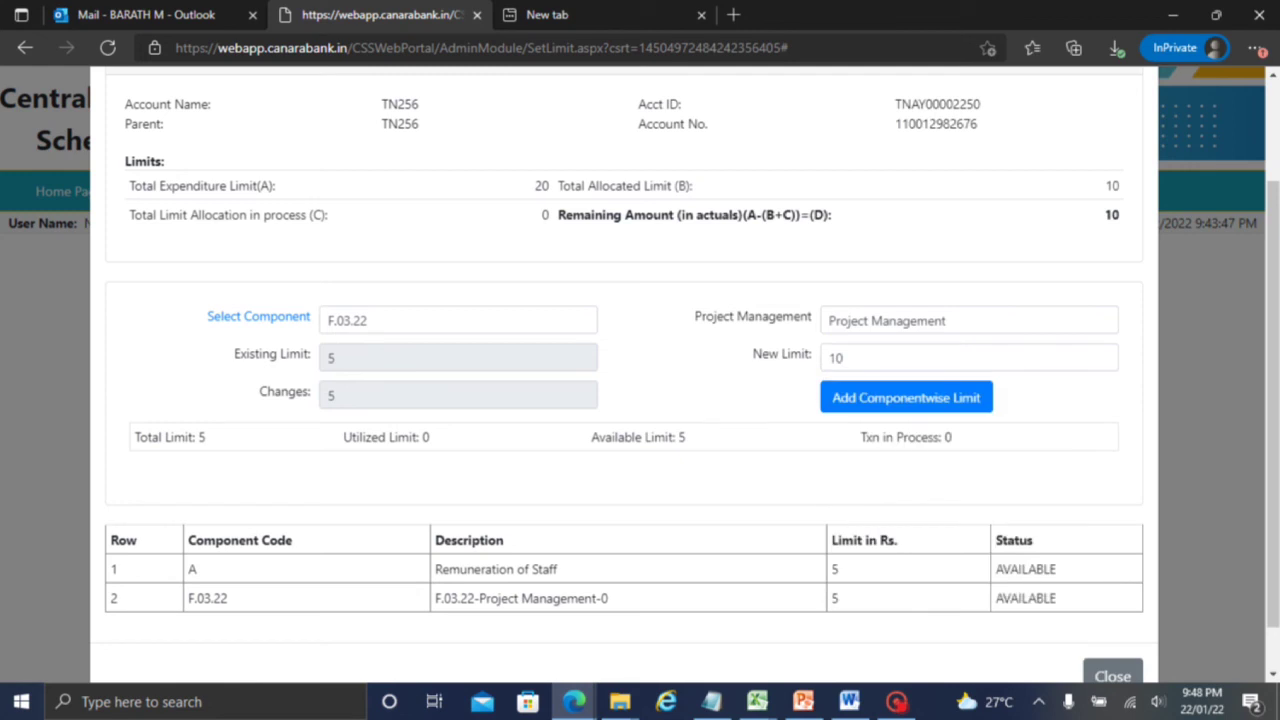
Step: Return from the slide on modifying limits to the CSS portal and add the component-wise limit for Project Management
click(896, 701)
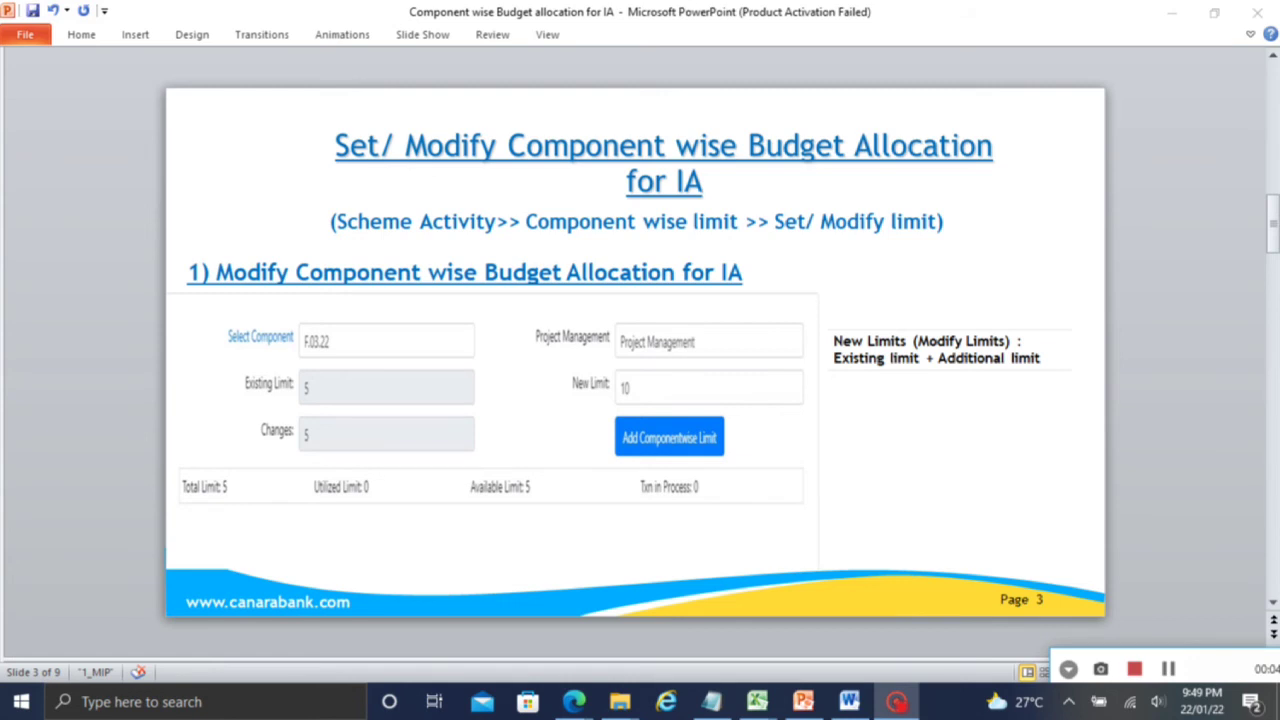
key(alt+Tab)
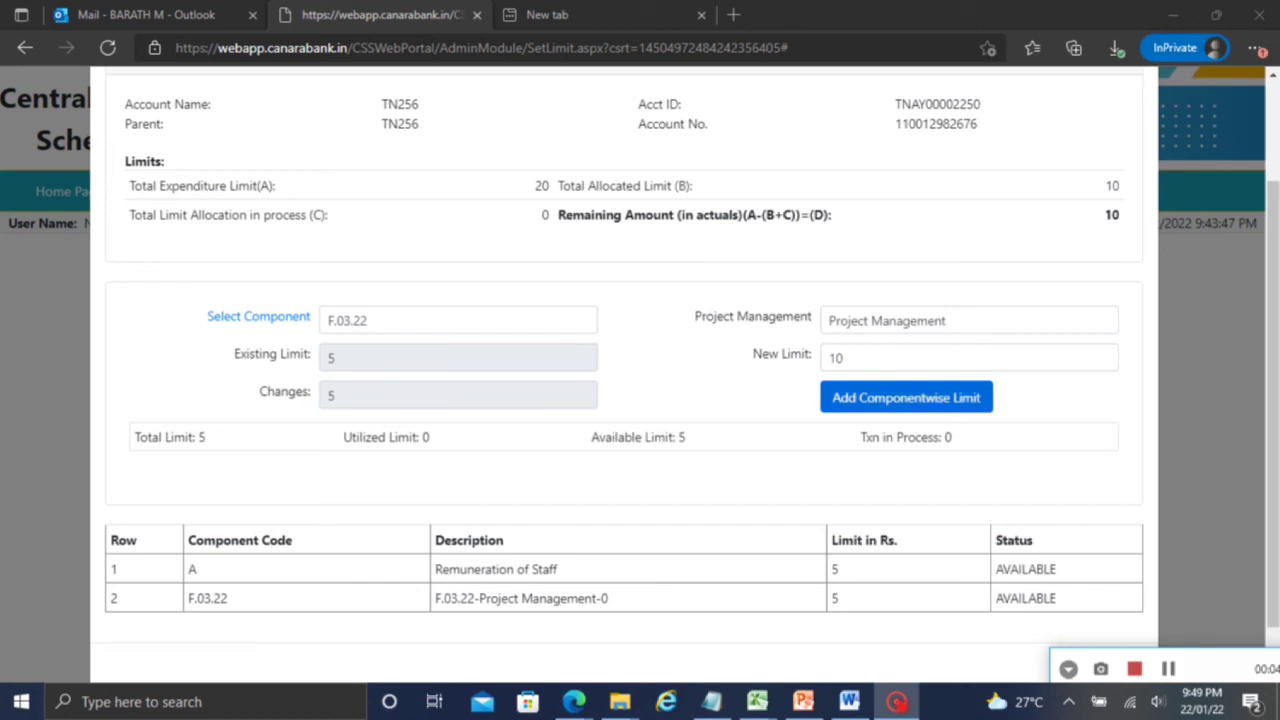
click(886, 398)
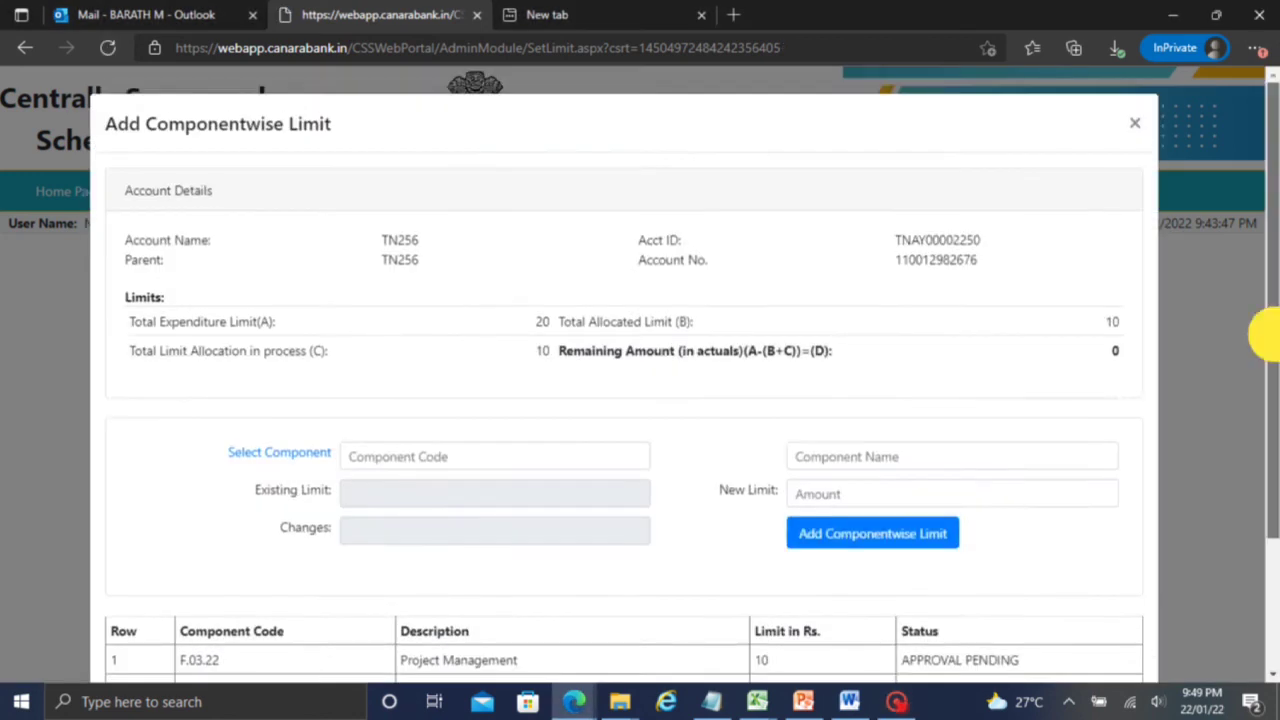
Step: Check the status of the Project Management limit in the account's component-wise limit list
drag(1268, 336, 1270, 443)
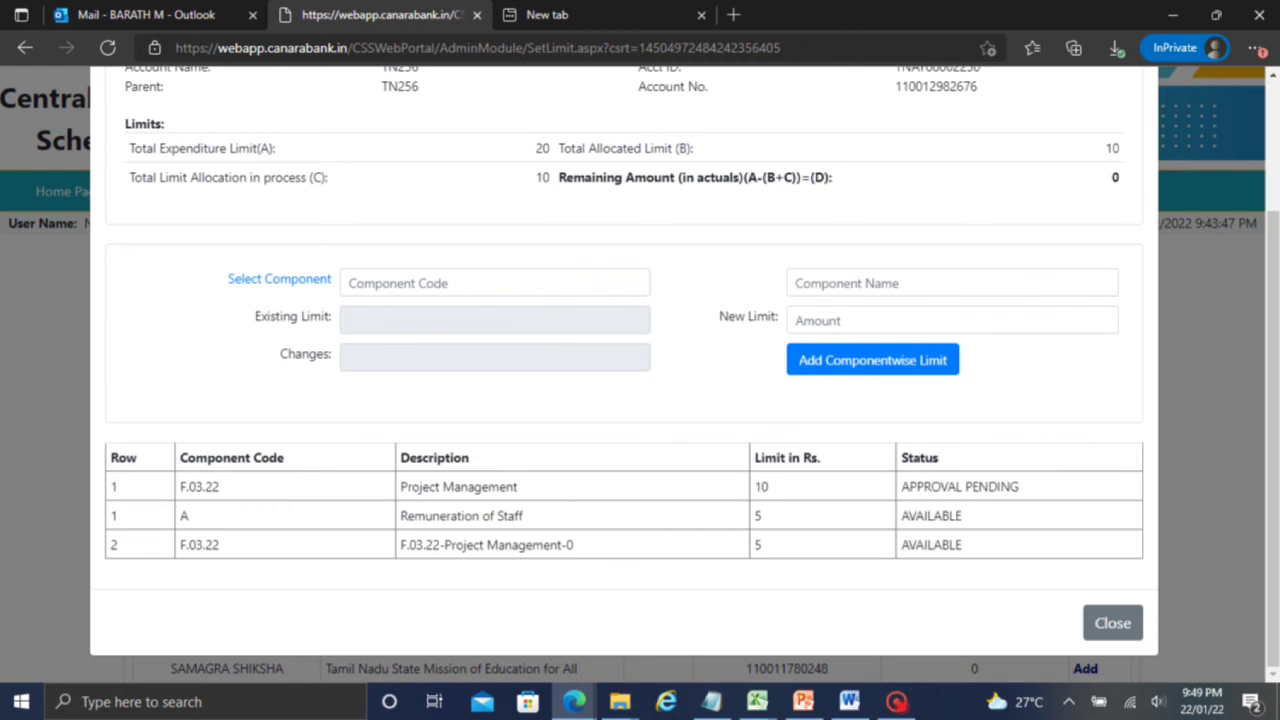
drag(183, 487, 1063, 456)
click(1063, 456)
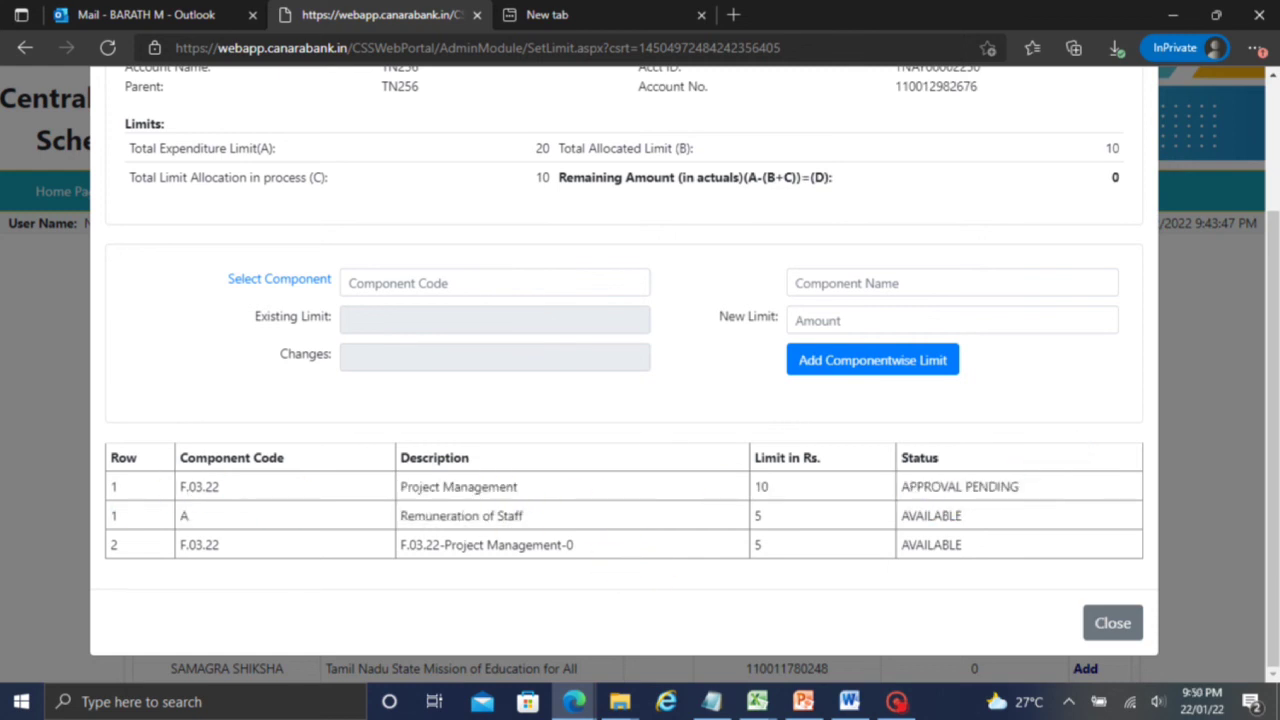
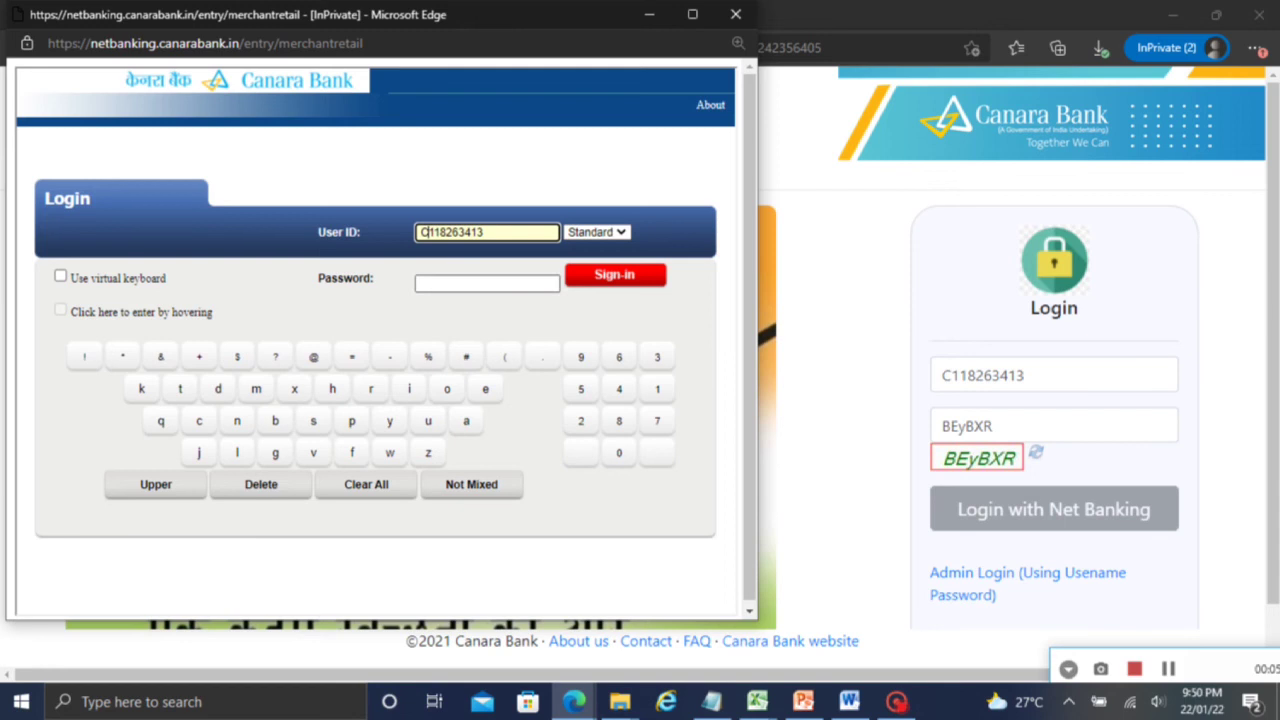
Step: Sign in to Canara Bank net banking as the checker by entering the account password
click(487, 283)
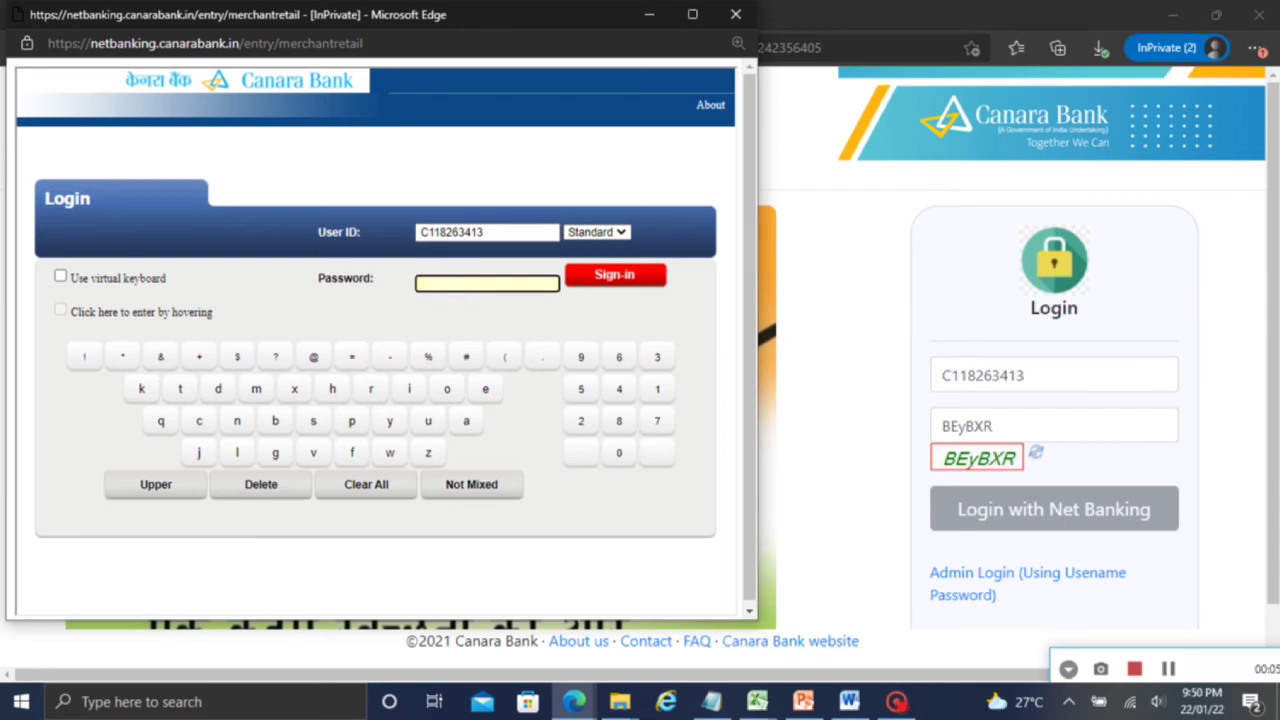
text(*********)
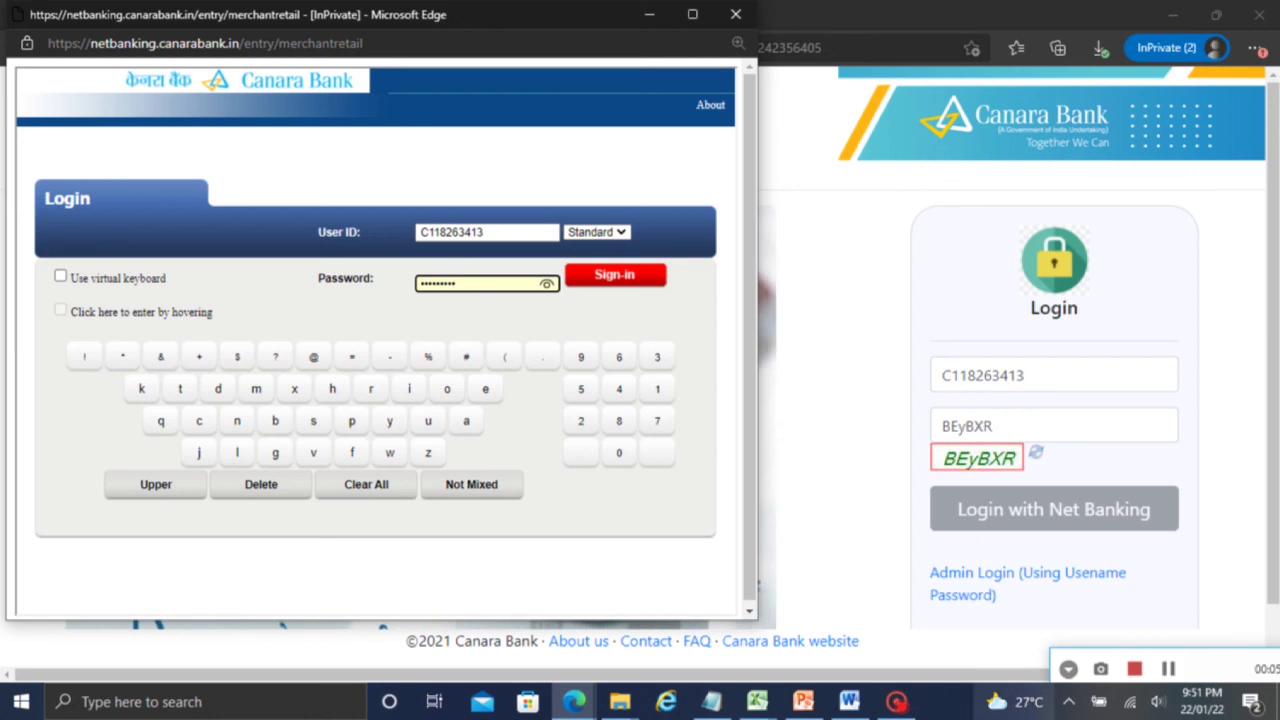
click(598, 275)
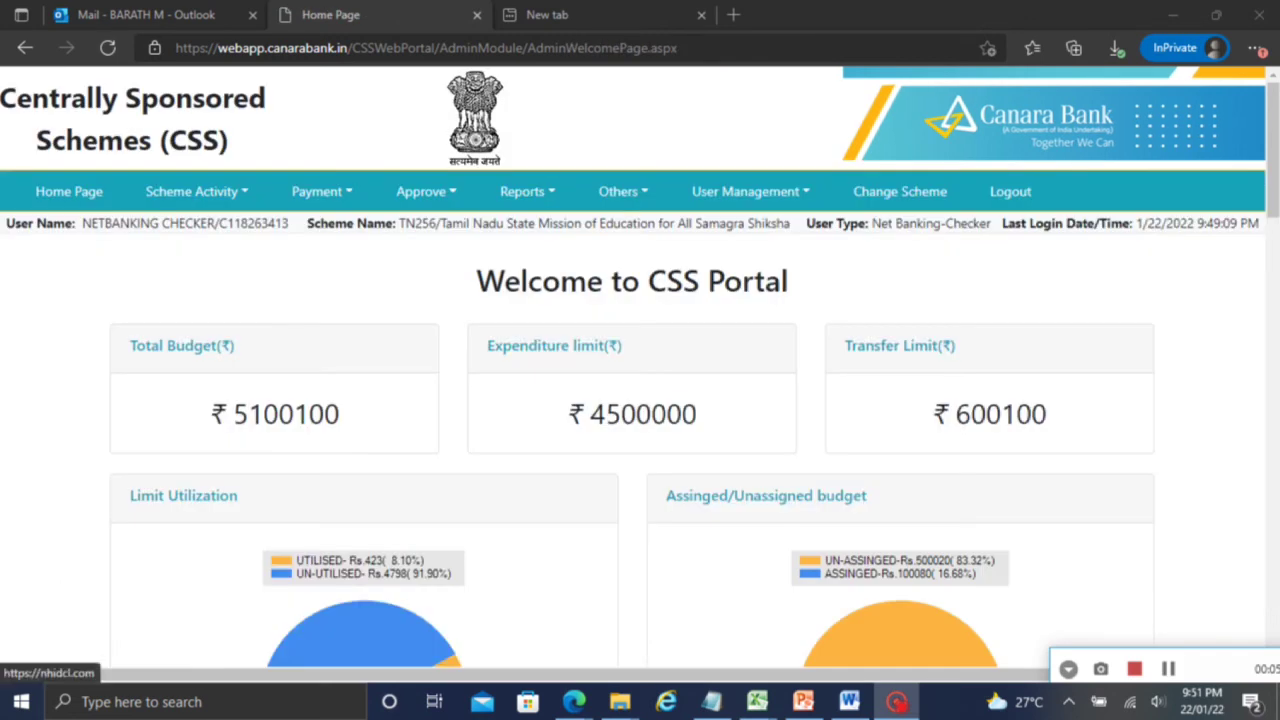
Step: Open the component-wise limit approvals under scheme activity and approve the pending Project Management limit of 10
click(425, 191)
mouse_move(450, 224)
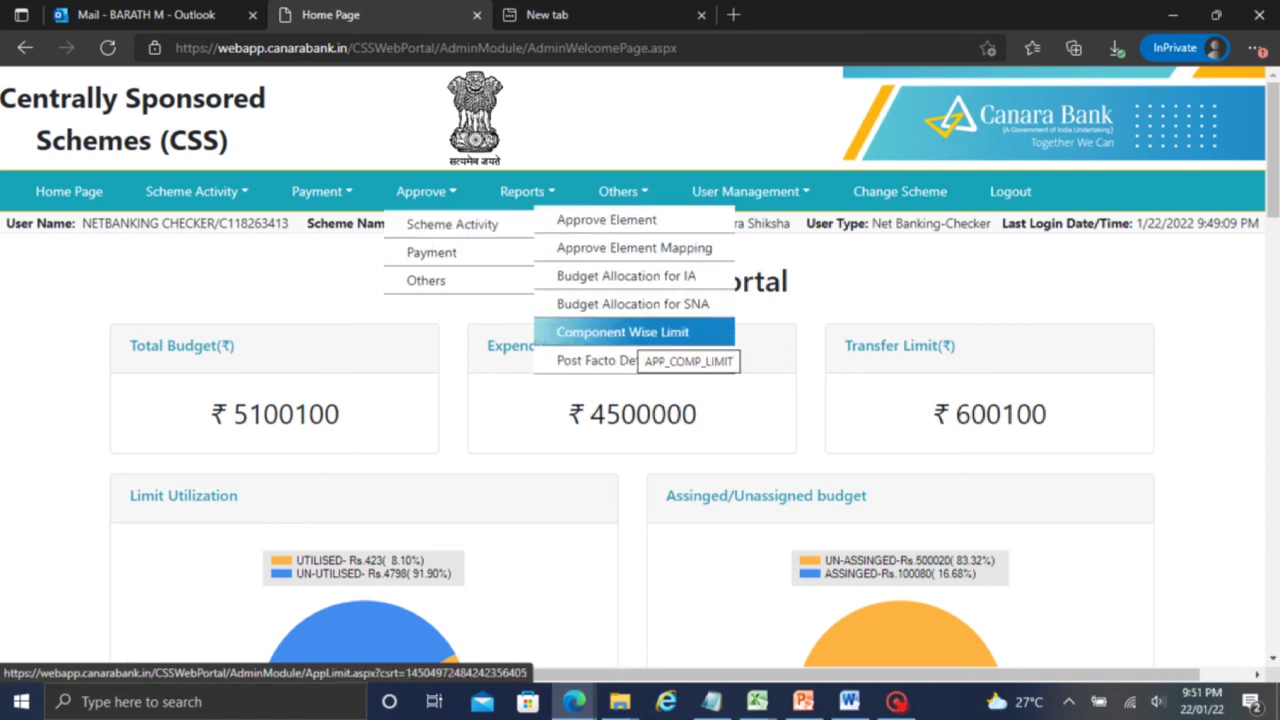
click(623, 334)
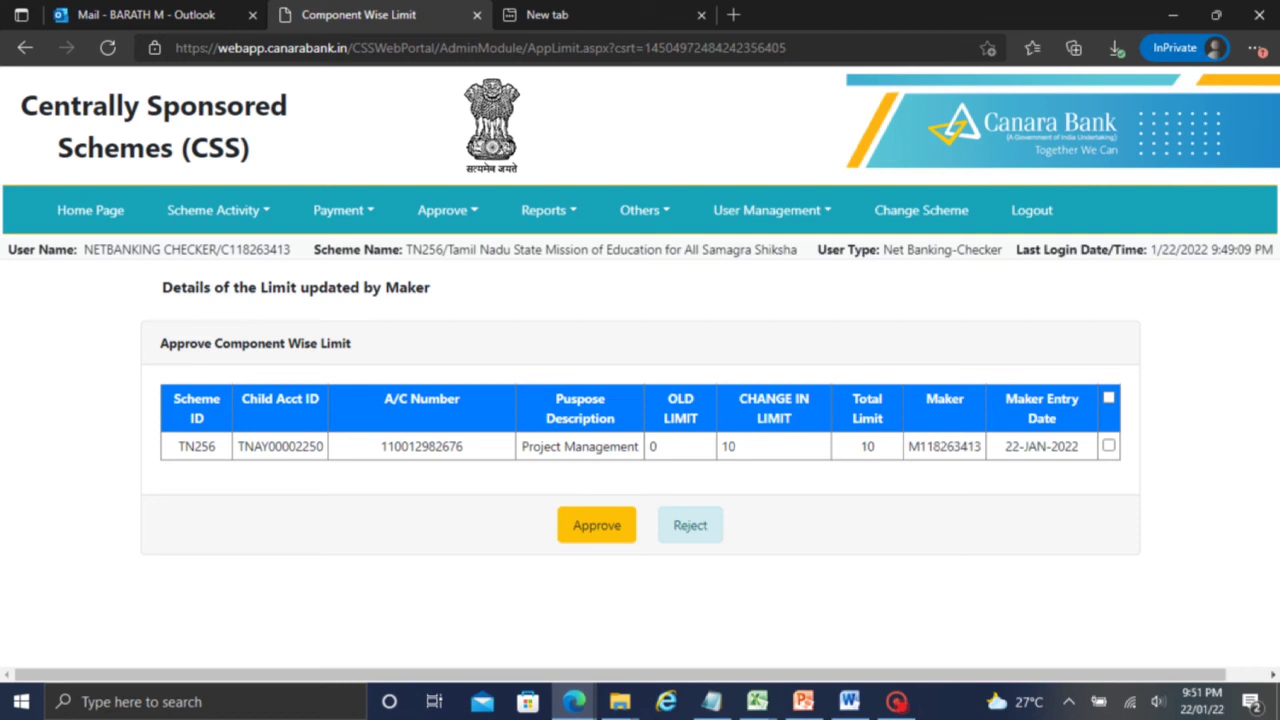
click(1108, 446)
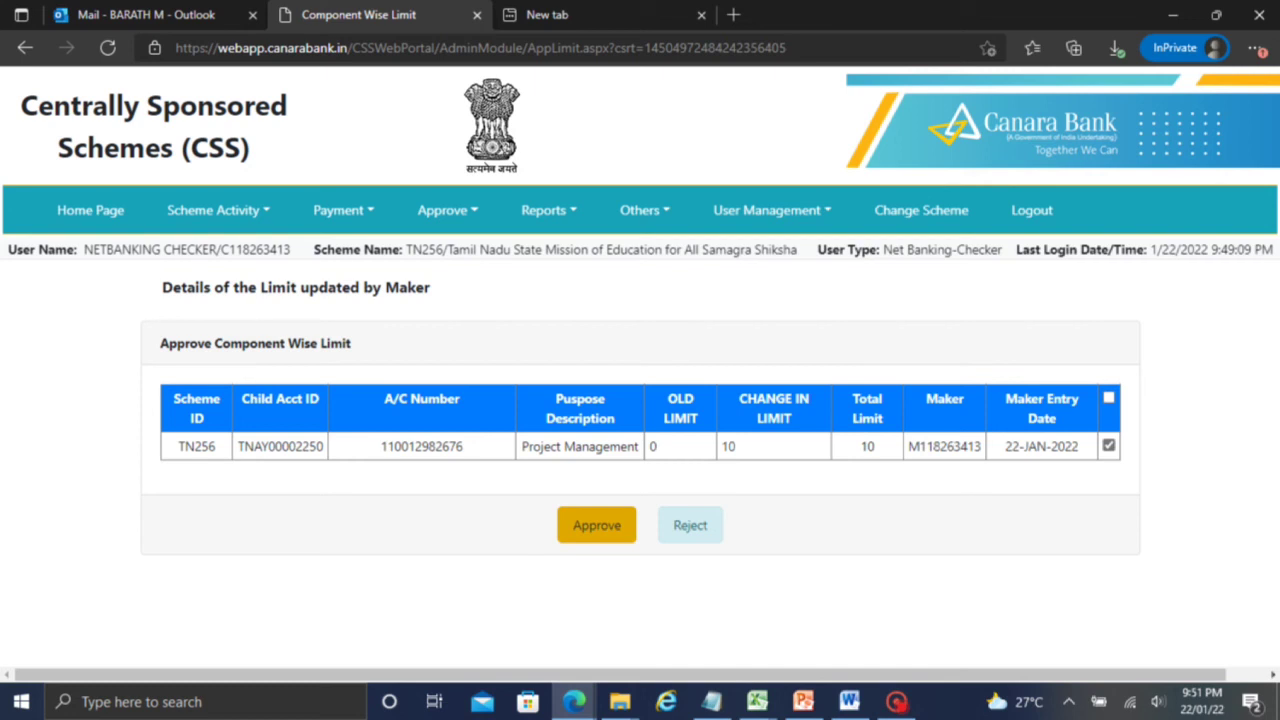
click(597, 525)
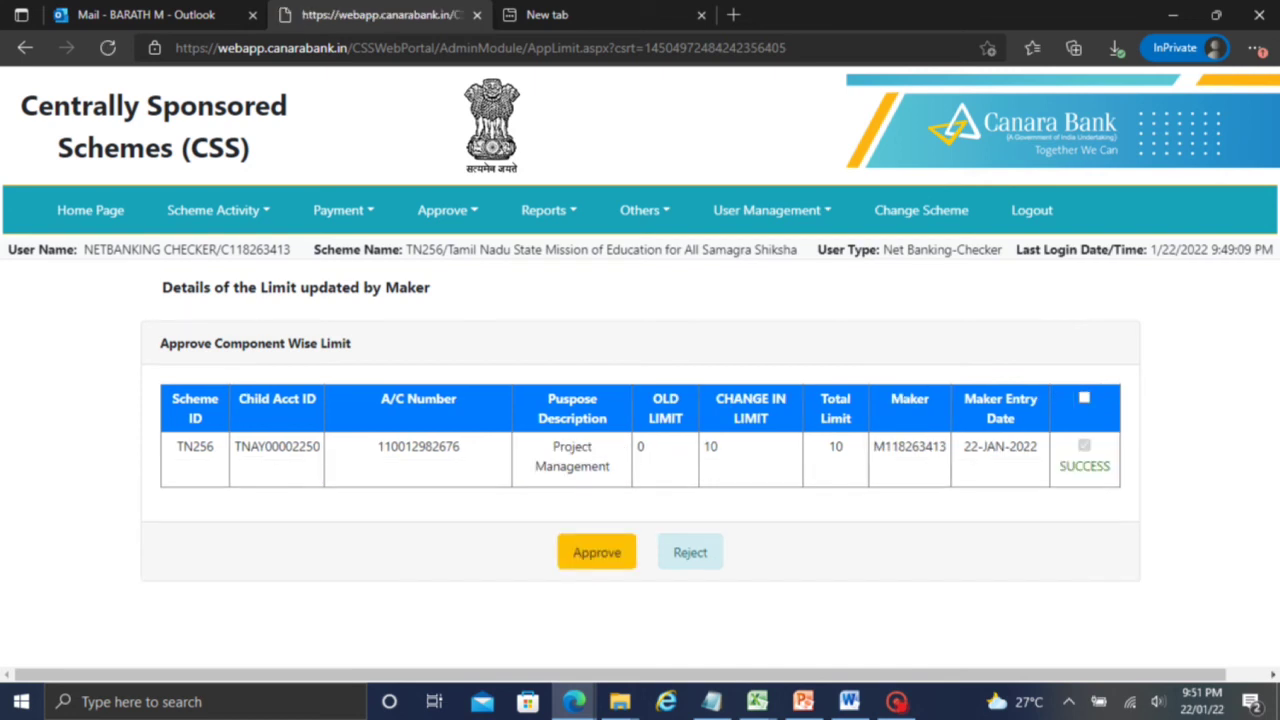
click(896, 701)
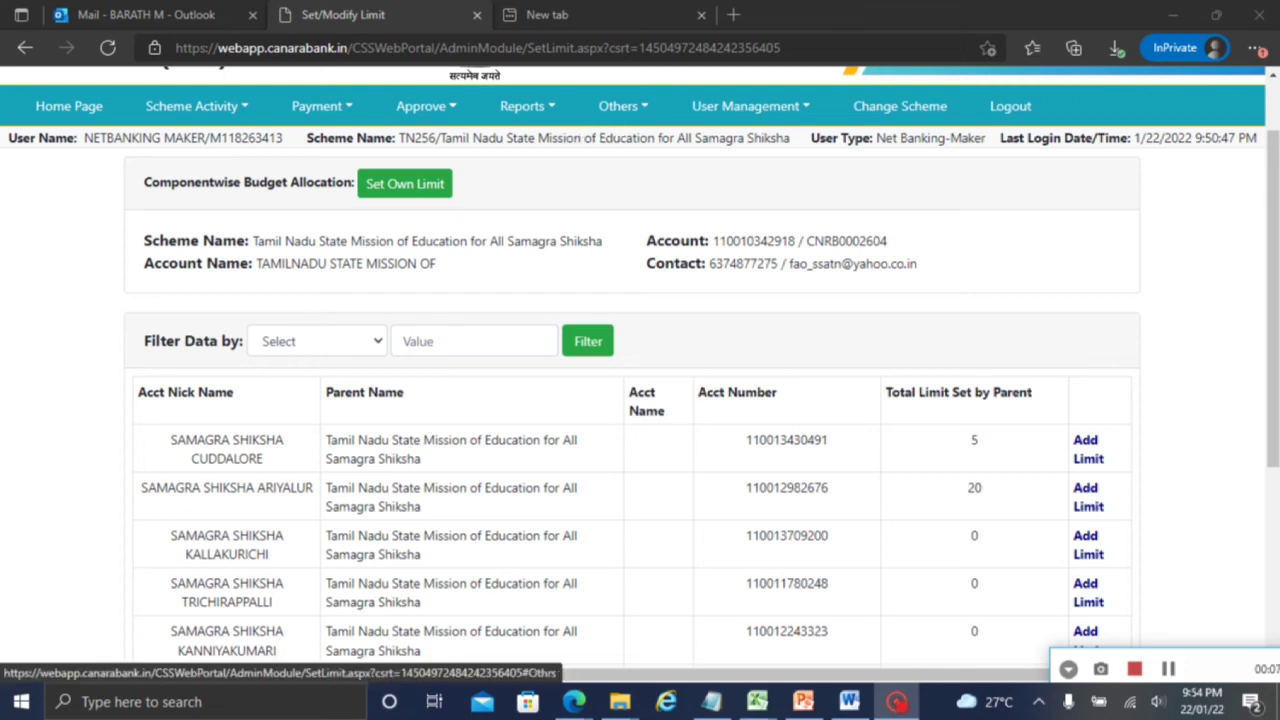
Step: Download the bulk file format for adding component-wise limits from the portal and open BulkComponentWiseLimit (13).xlsx in Excel
click(627, 100)
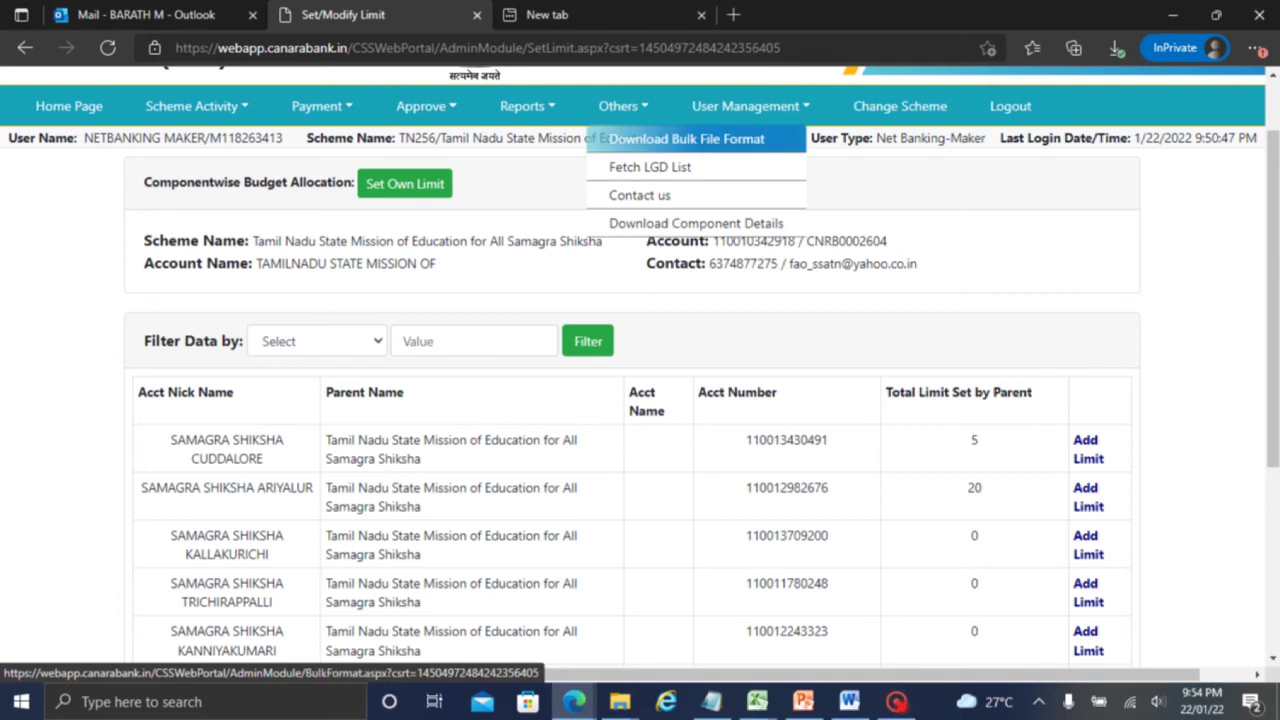
click(640, 139)
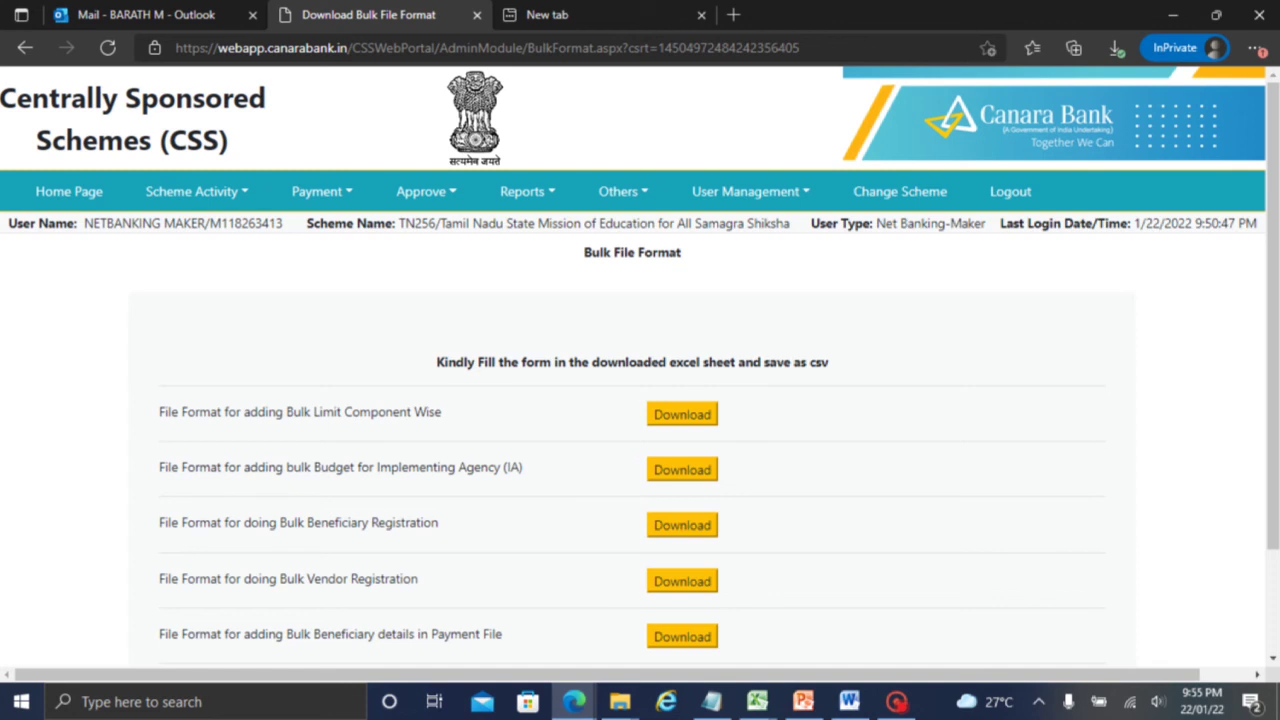
click(682, 414)
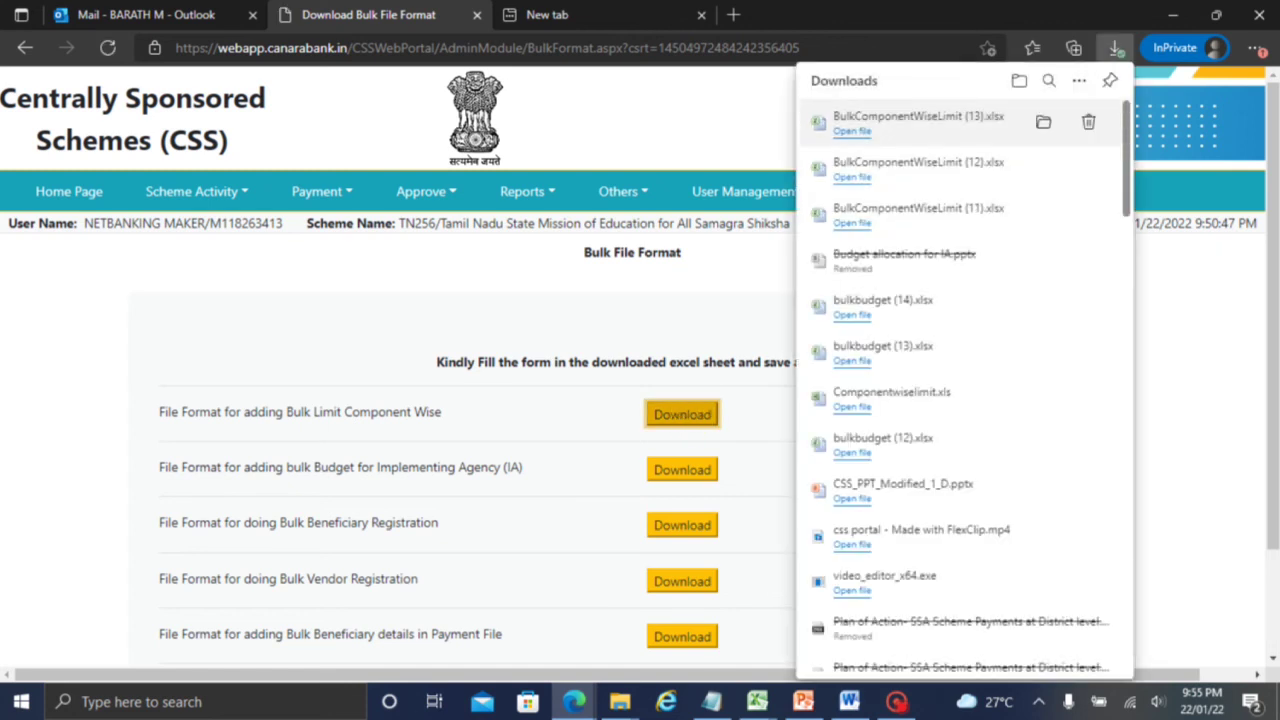
click(918, 120)
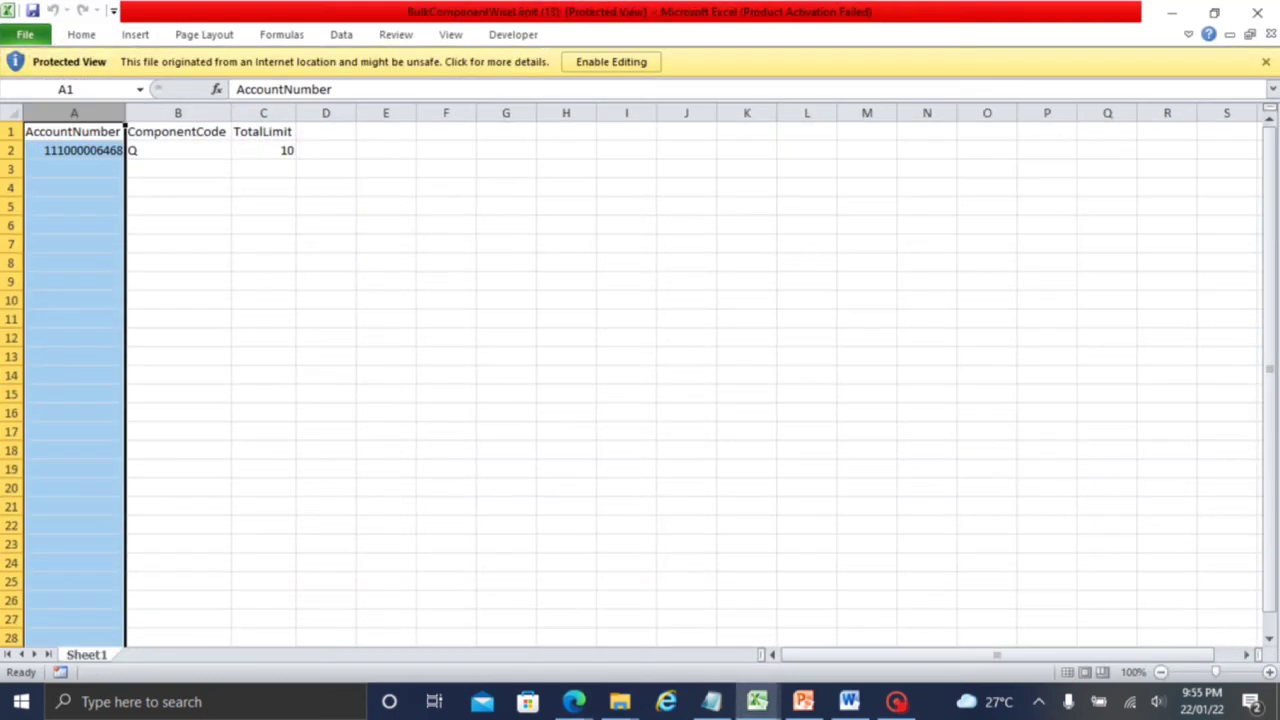
Step: Enable editing for the downloaded bulk component-wise limit template
click(326, 245)
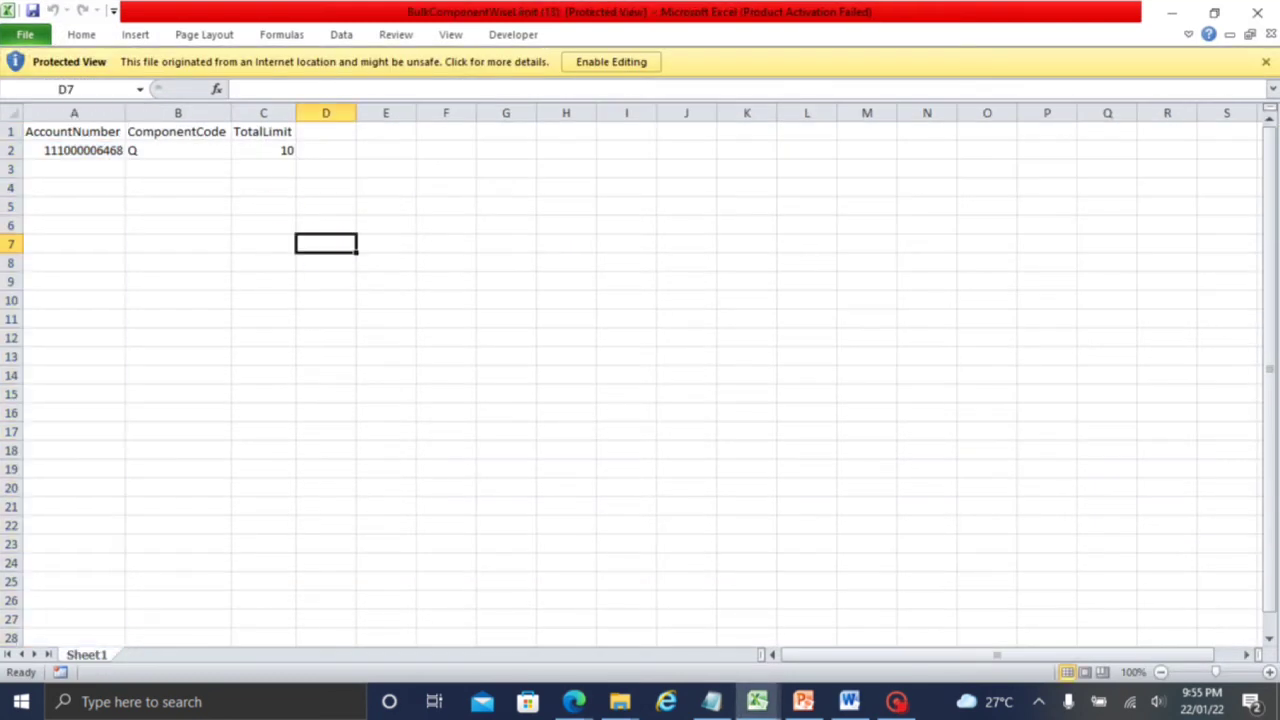
click(611, 62)
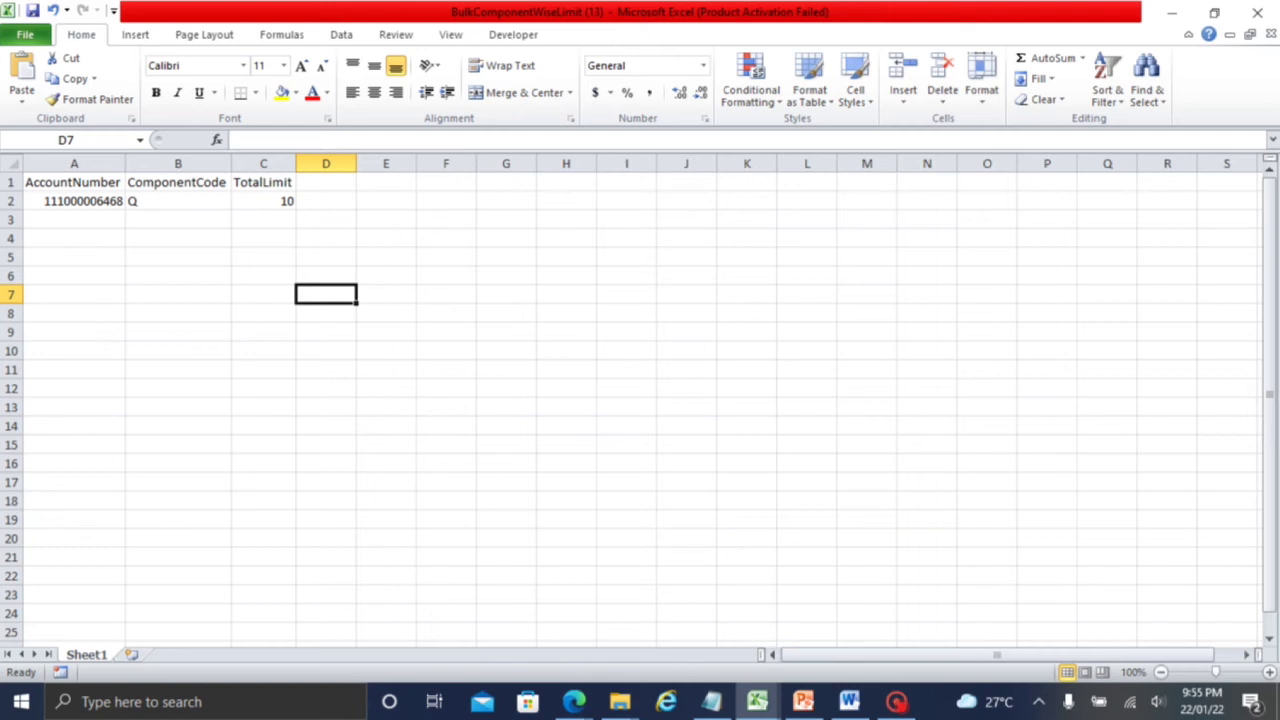
click(896, 701)
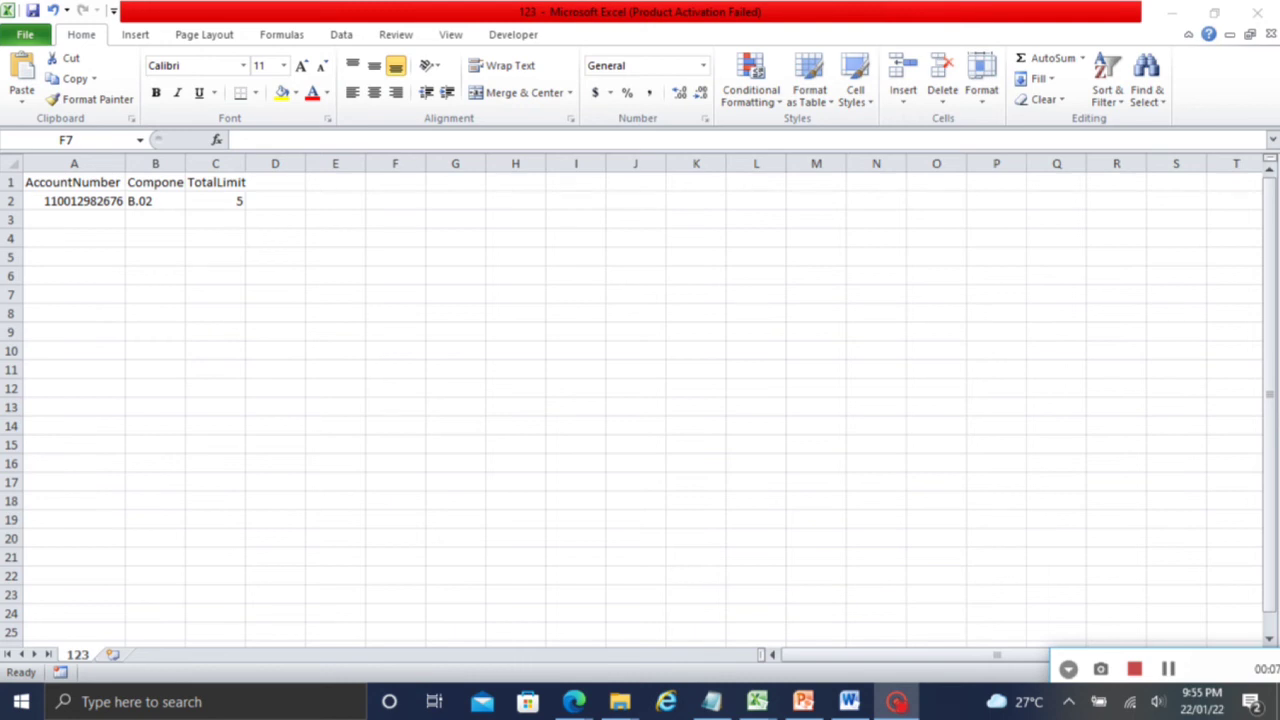
Step: Widen the ComponentCode column to fit its contents and save the sheet over 123 in CSV (MS-DOS) format
double_click(185, 163)
click(228, 292)
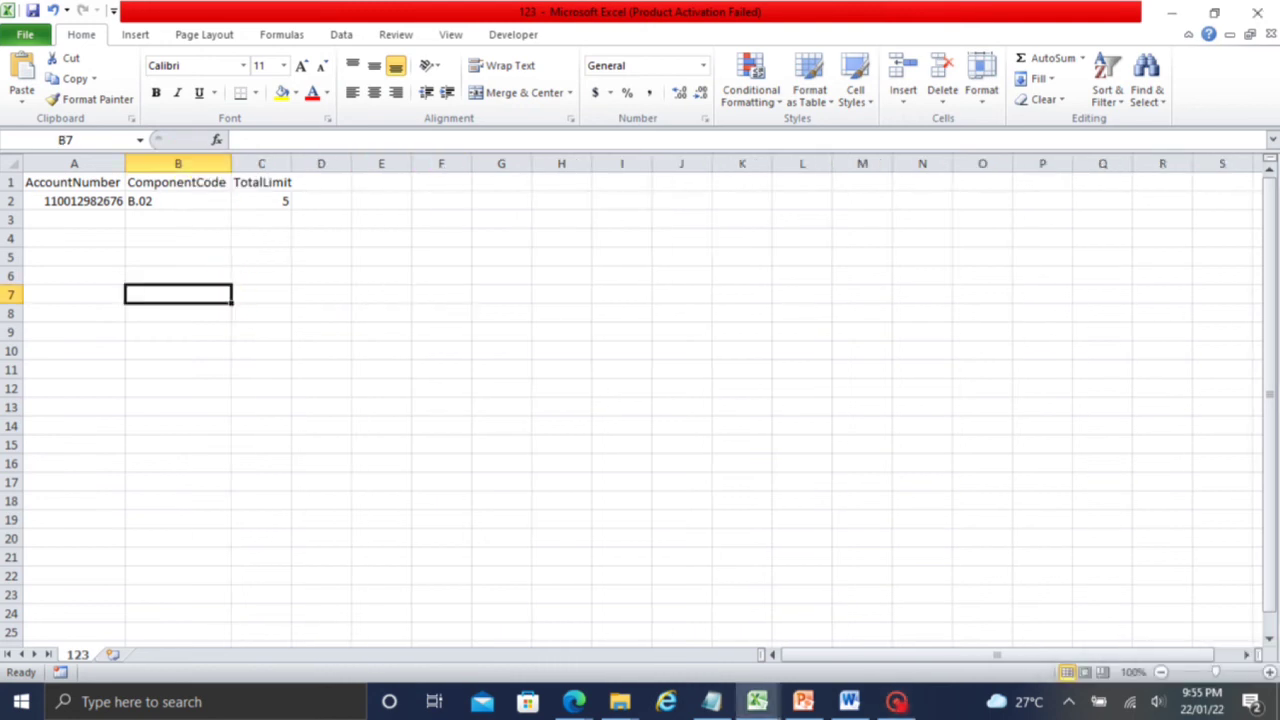
click(25, 34)
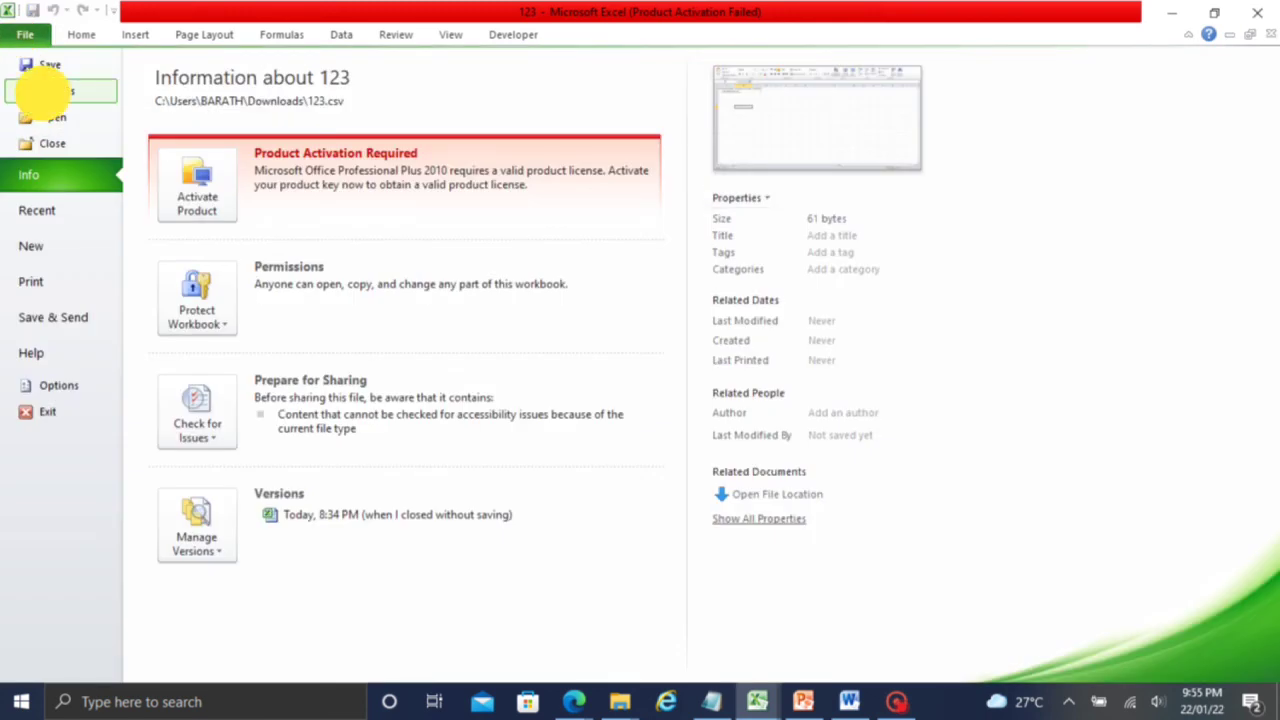
click(40, 92)
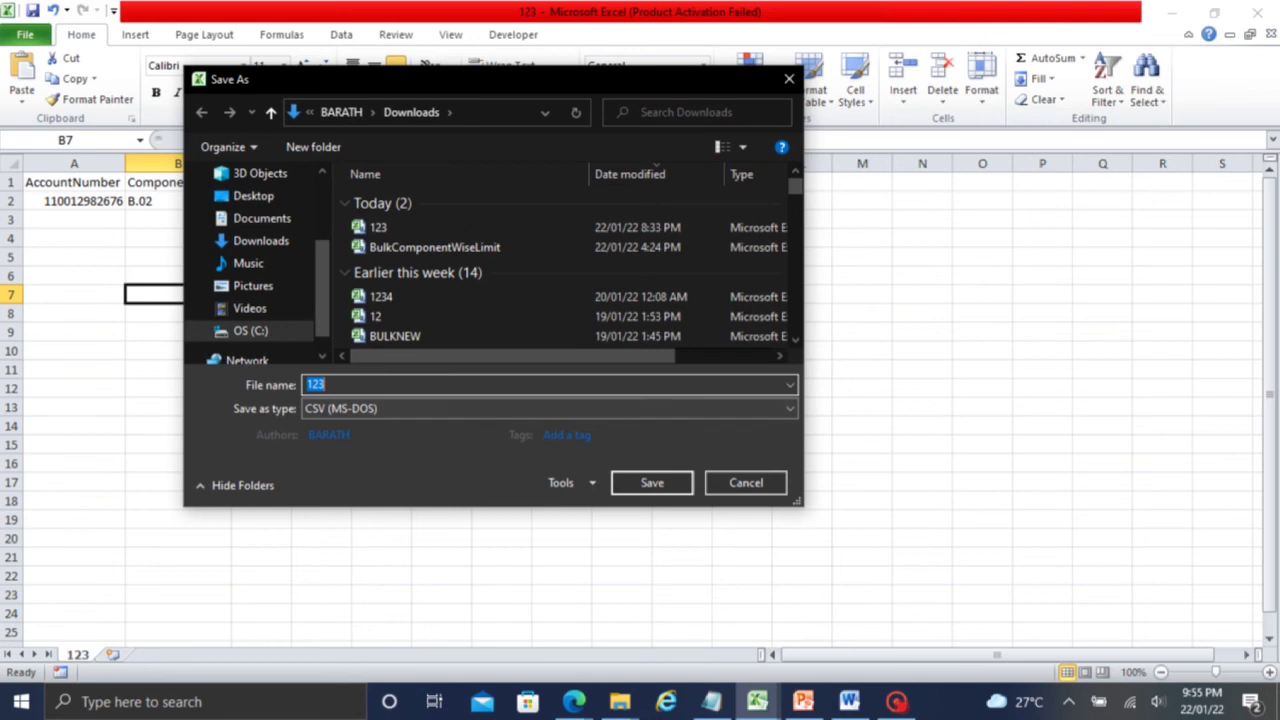
click(324, 384)
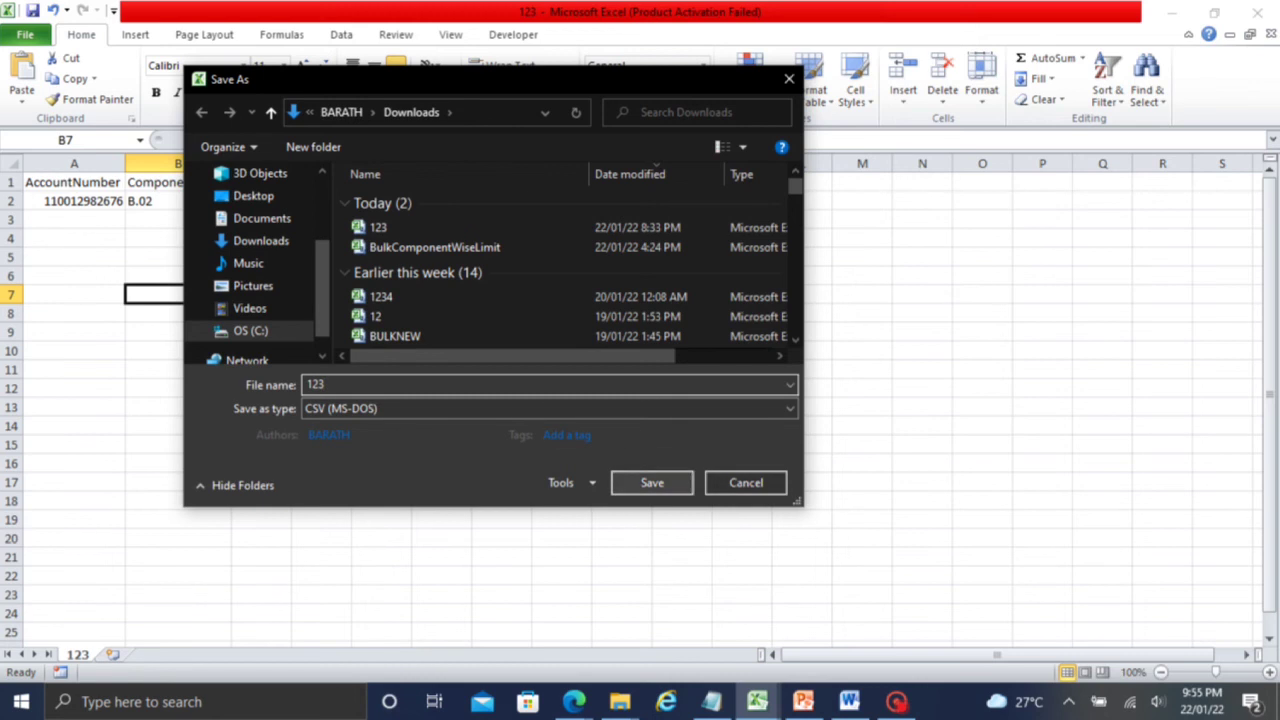
click(648, 485)
click(695, 356)
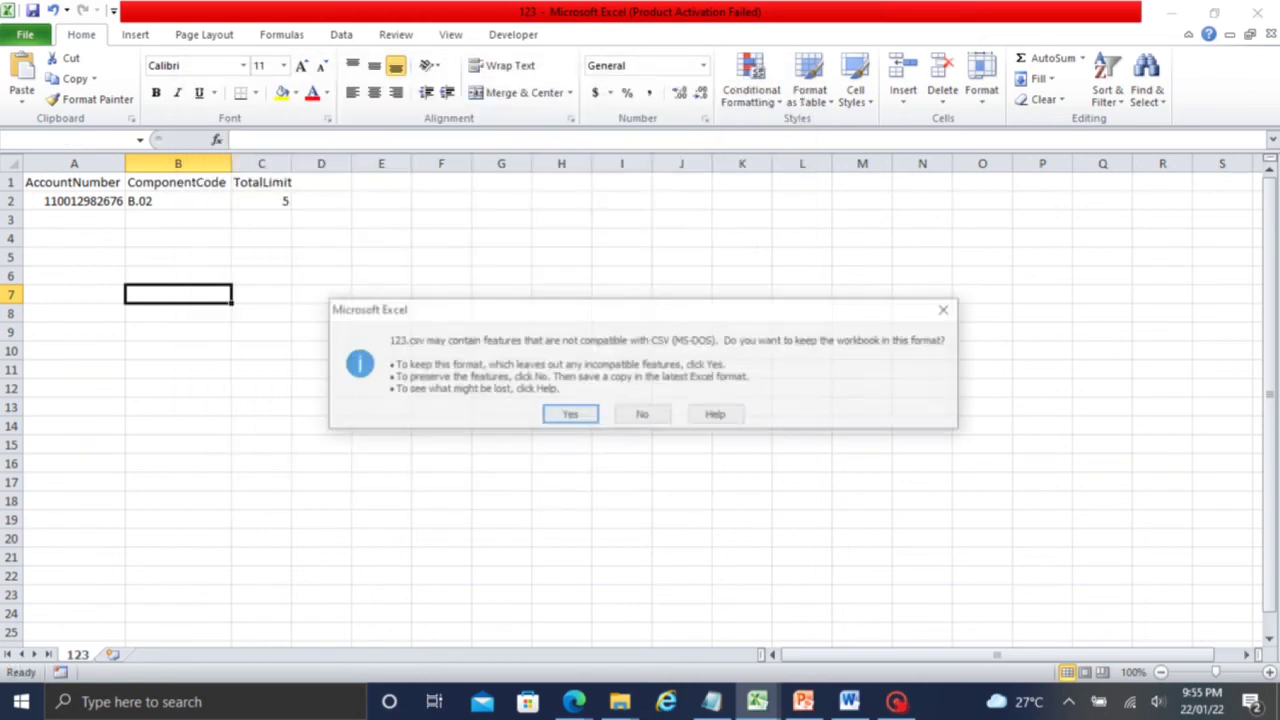
key(Return)
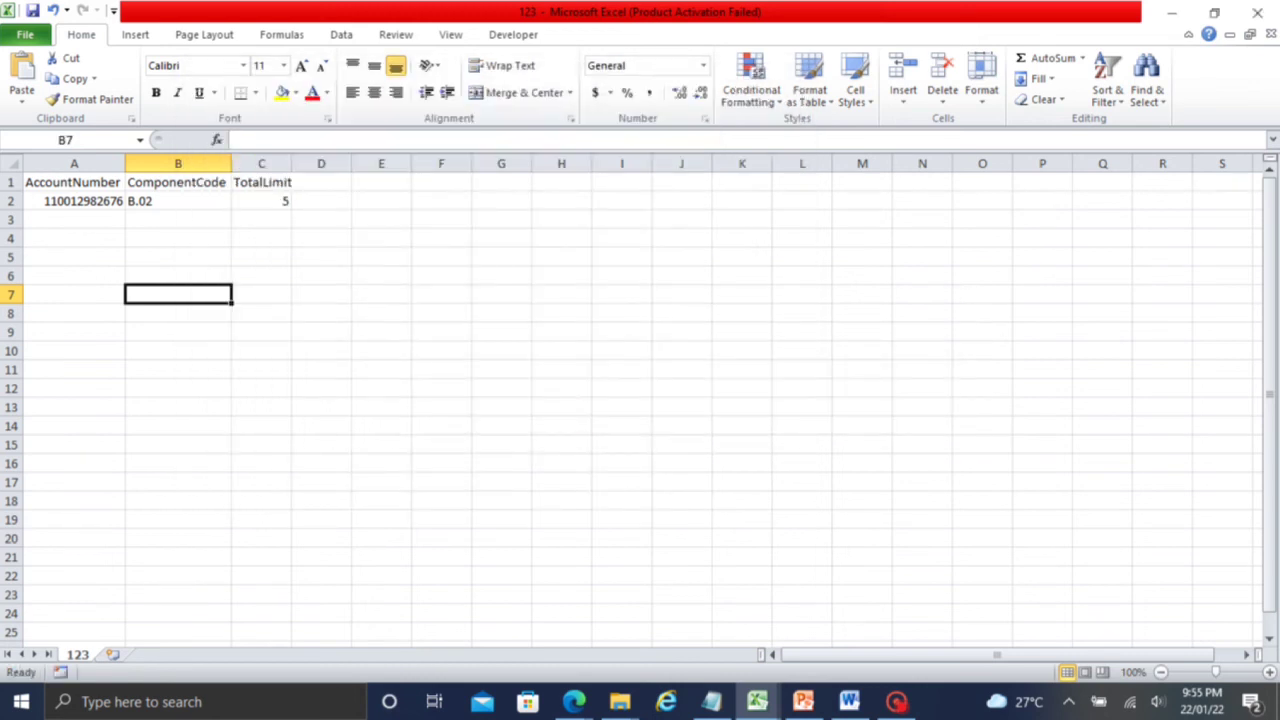
Step: Return to the CSS portal and fetch the bulk component-wise limit details for the Tamil Nadu State Mission of Education for All Samagra Shiksha scheme
mouse_move(573, 701)
click(674, 620)
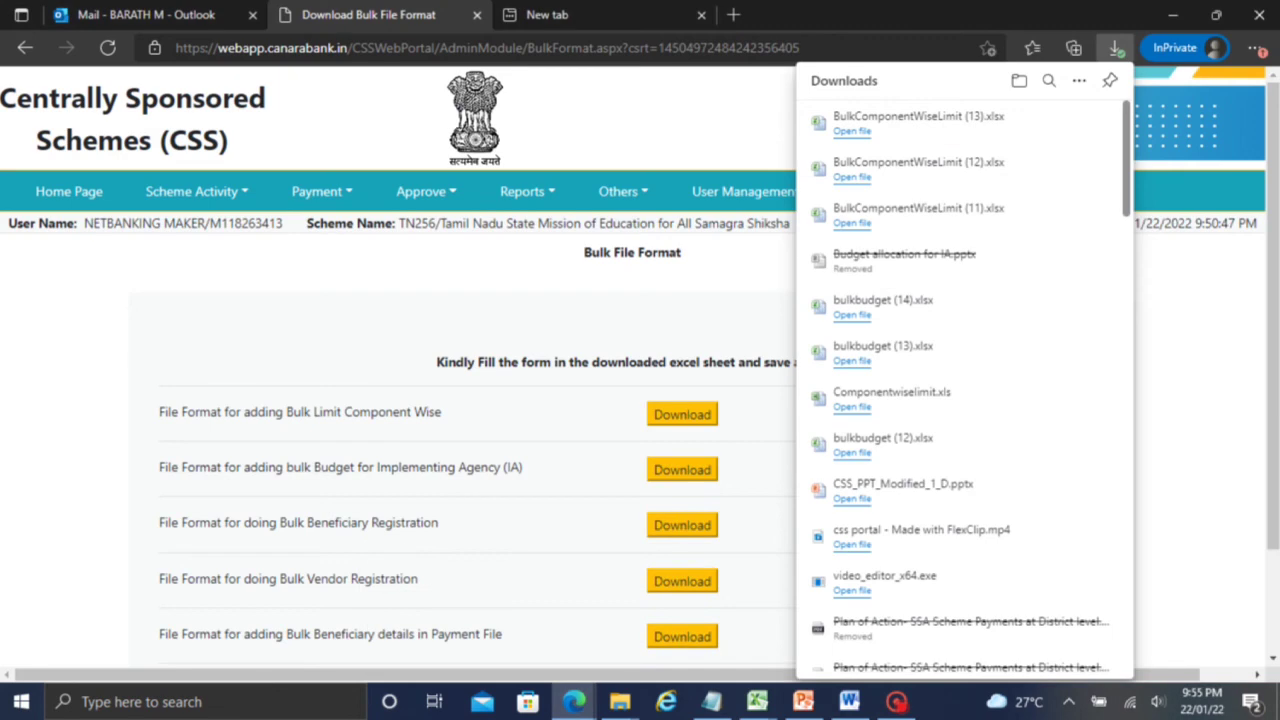
click(191, 191)
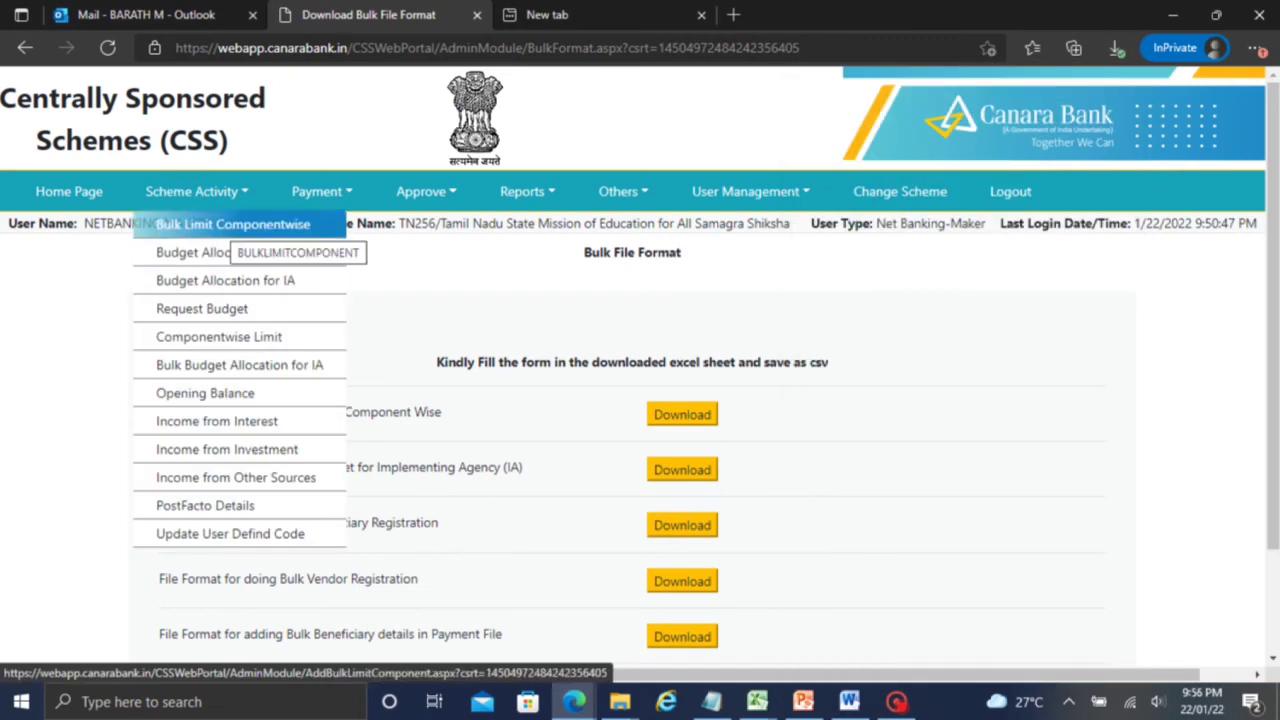
click(222, 226)
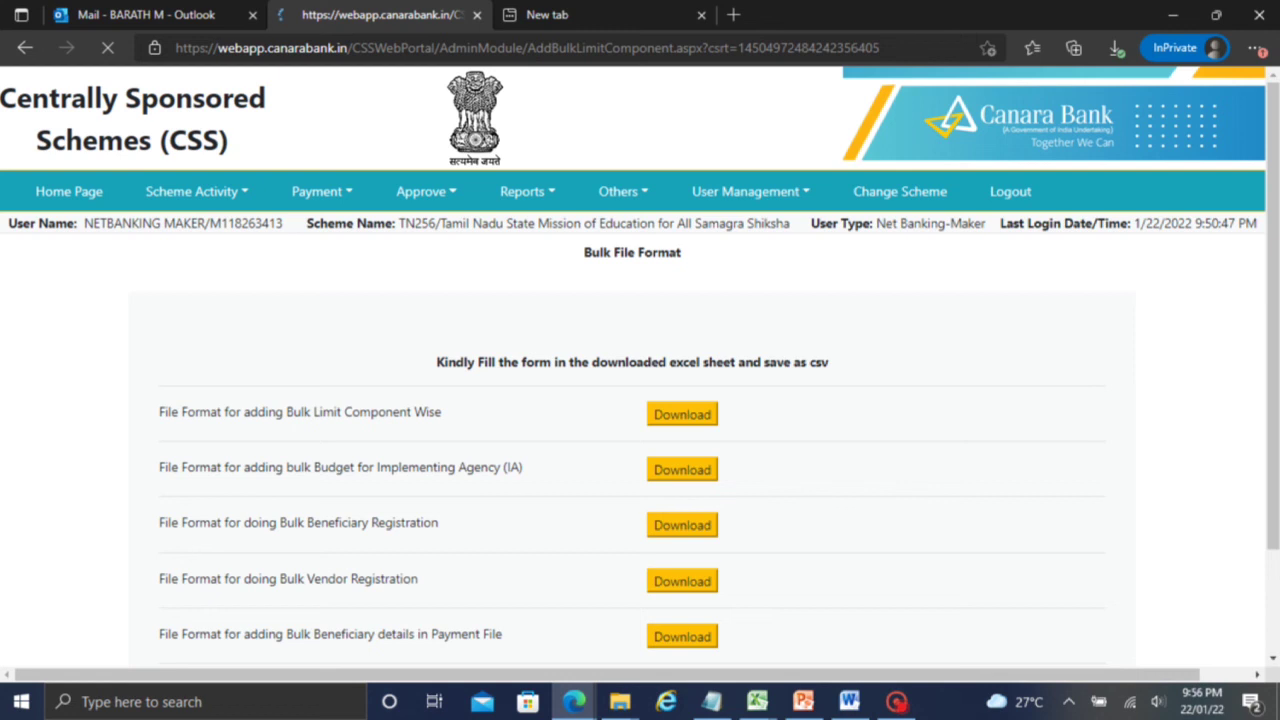
click(430, 316)
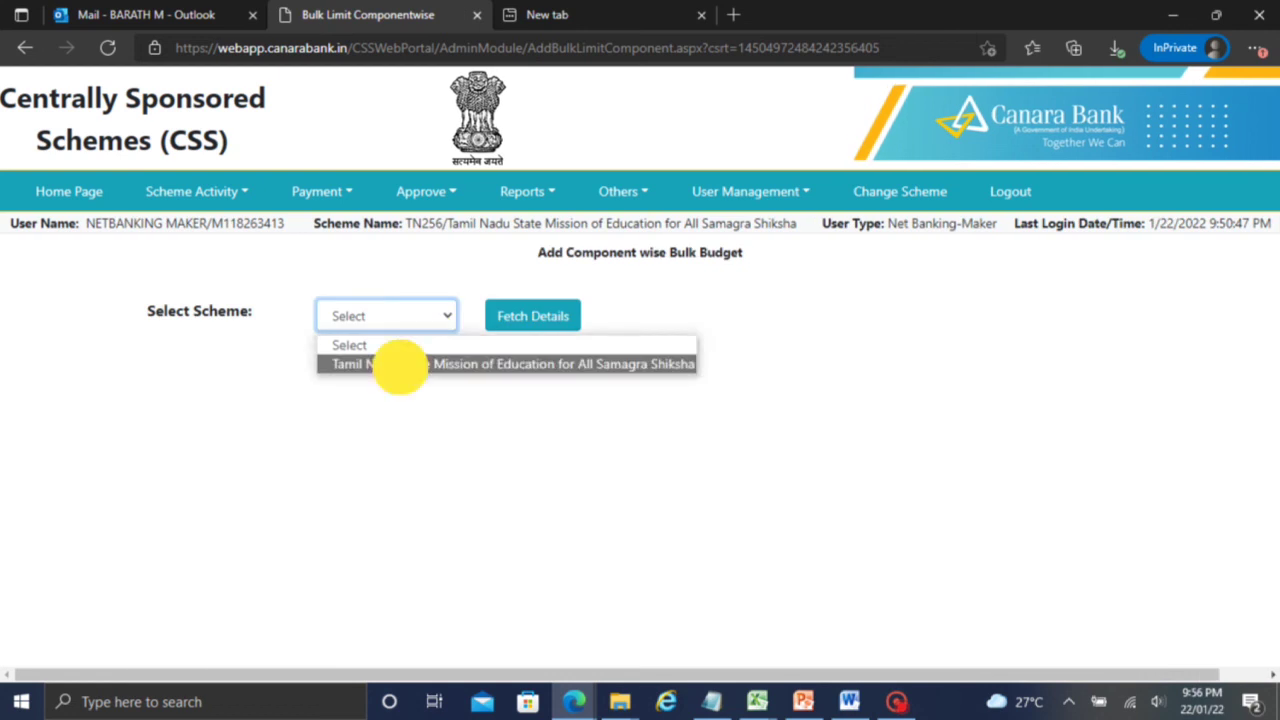
click(400, 364)
click(520, 315)
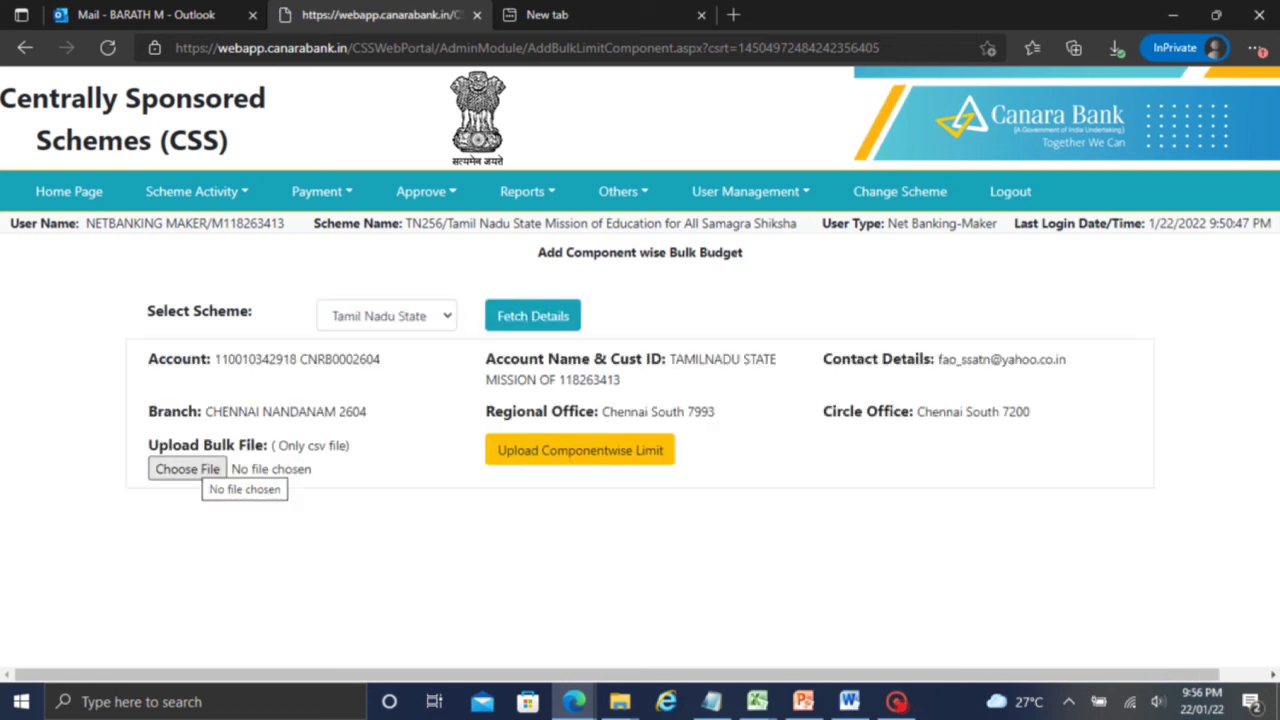
Step: Upload 123.csv as the bulk component-wise limit file and open its uploaded records for review
click(190, 470)
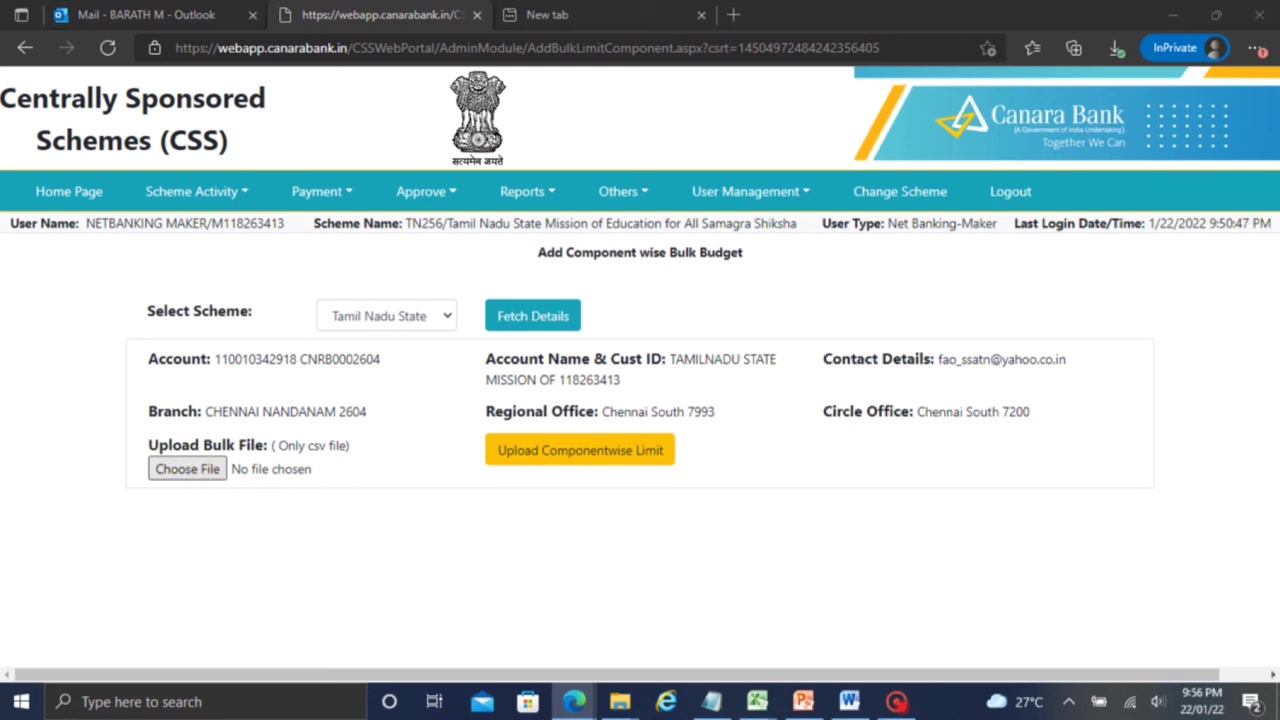
click(251, 162)
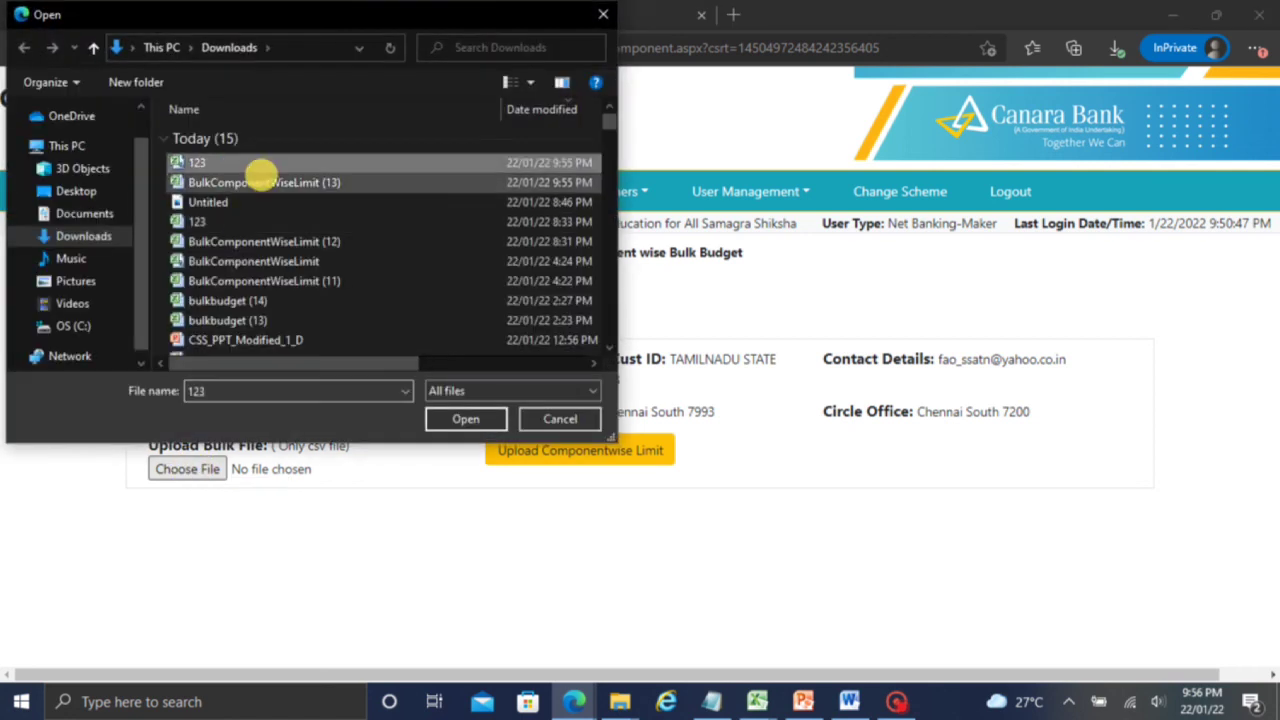
click(465, 419)
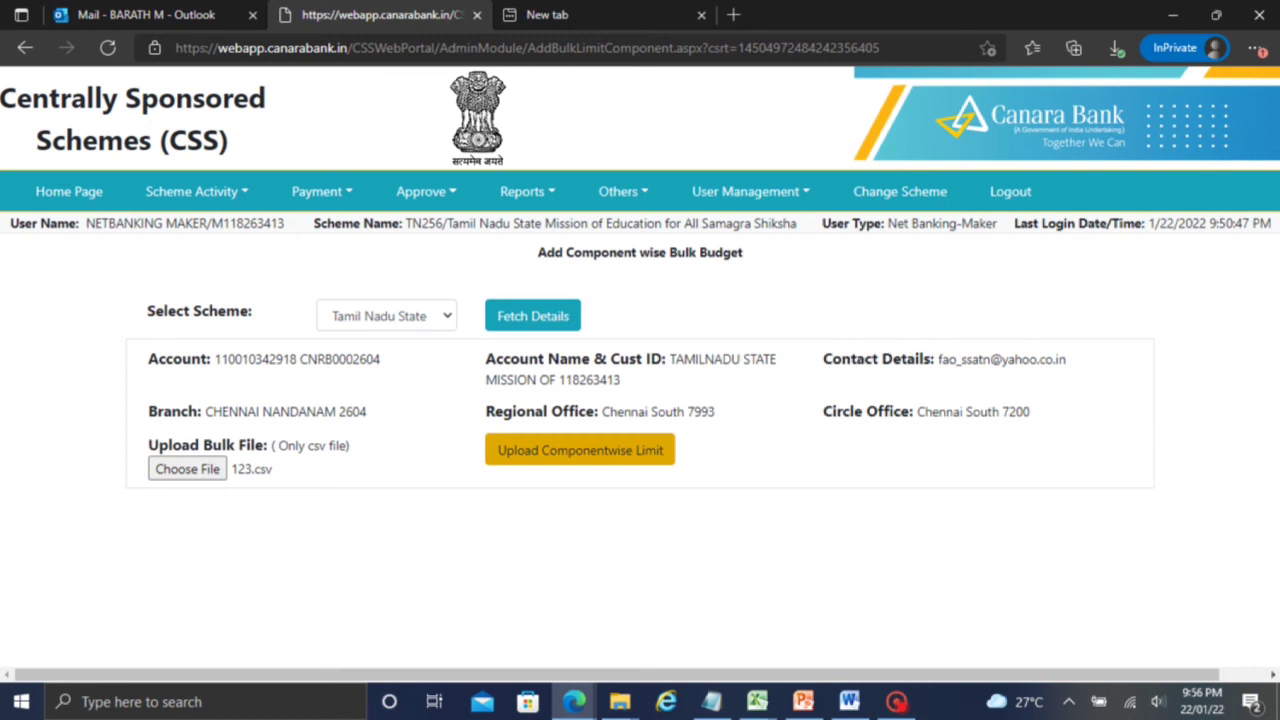
click(896, 701)
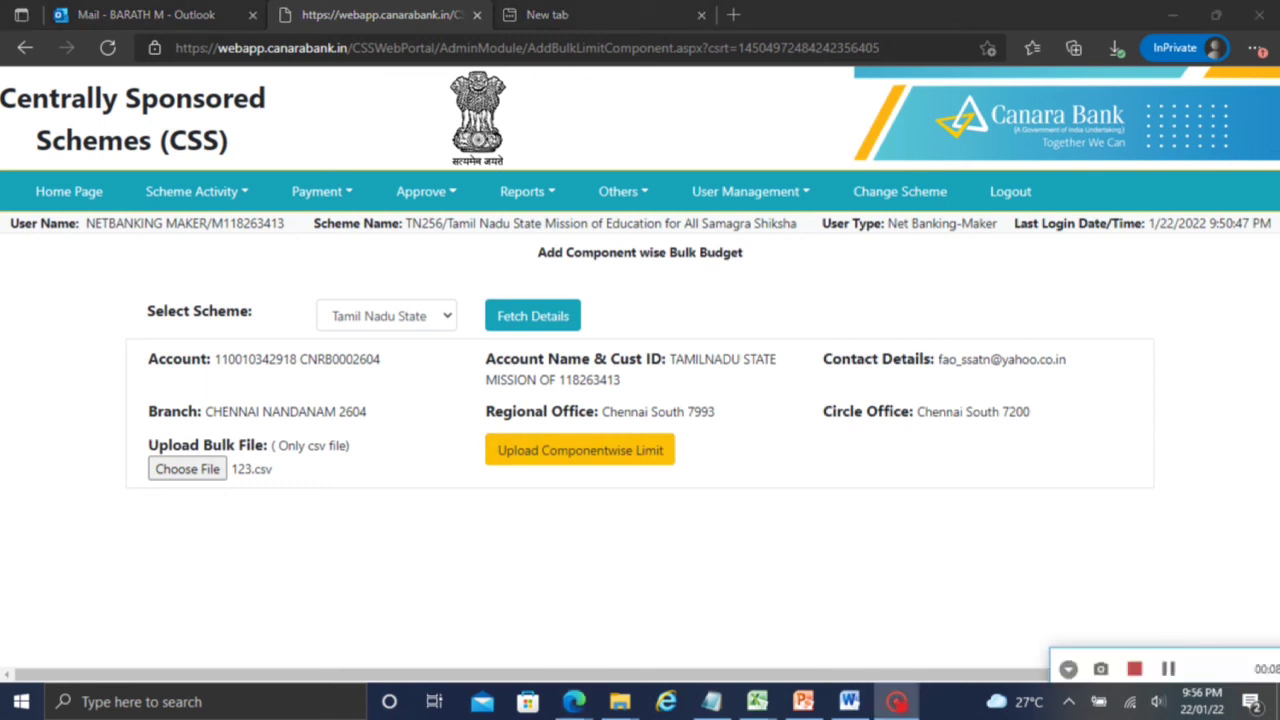
scroll(640, 400, down, 2)
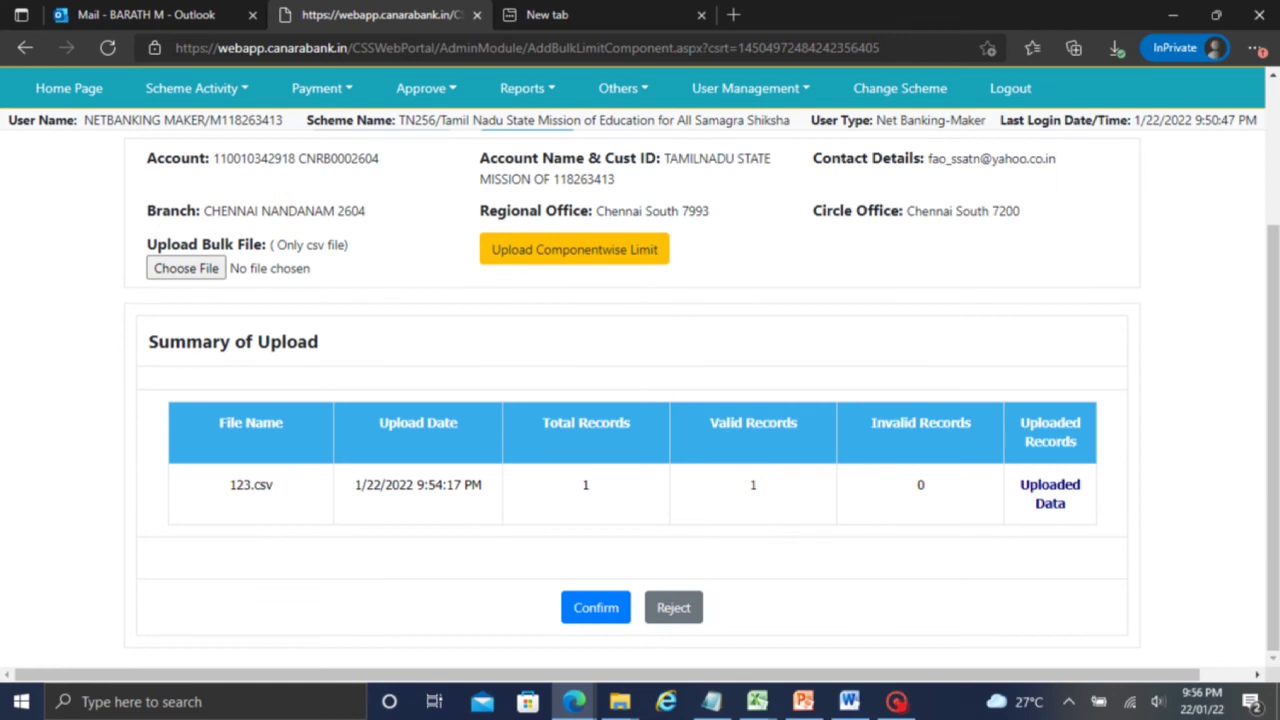
click(1050, 488)
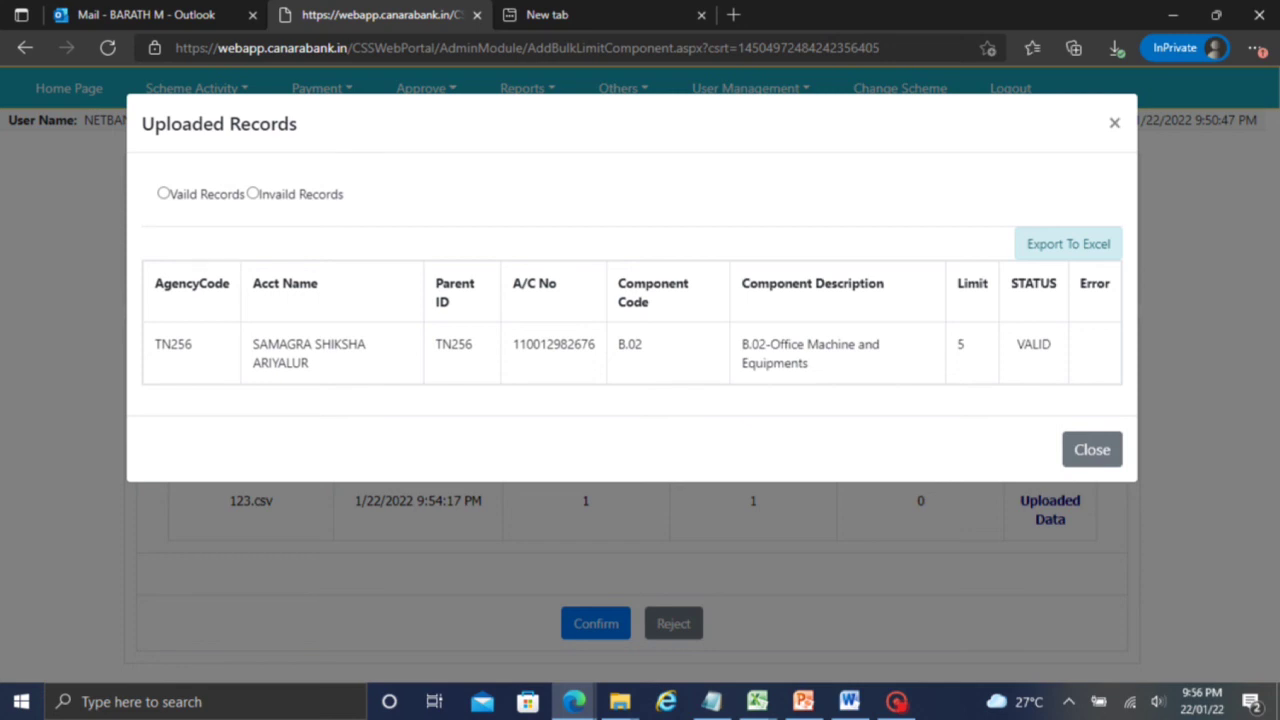
Step: Filter the uploaded records of 123.csv to the valid ones and close the records list
click(163, 193)
click(1088, 442)
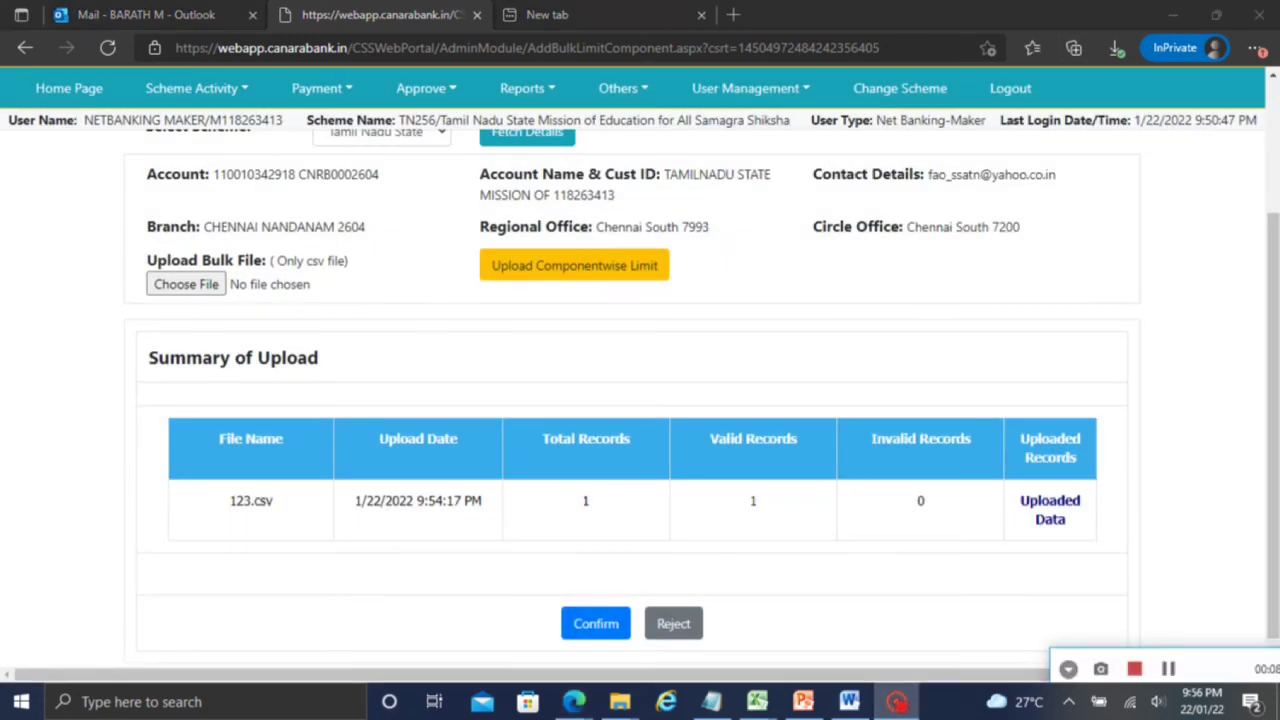
scroll(640, 400, up, 1)
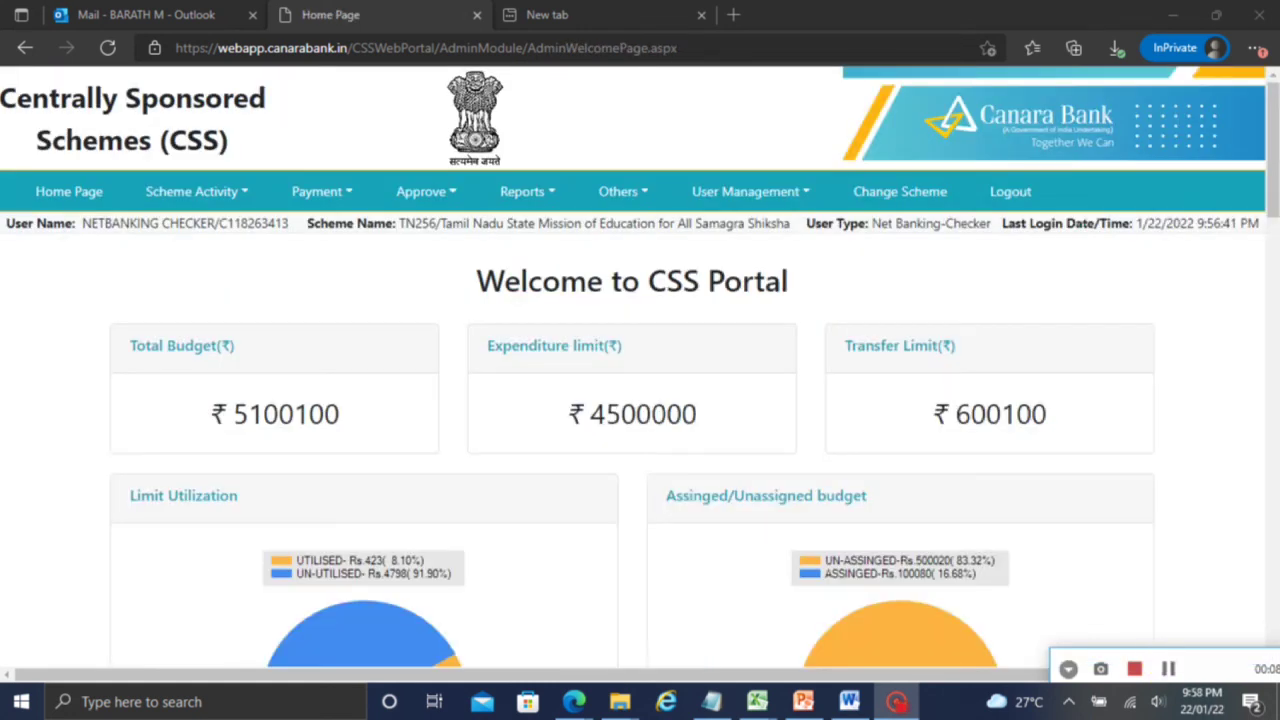
Step: As net banking checker, approve the pending component-wise limit of 5 for Office Machine and Equipments
triple_click(314, 230)
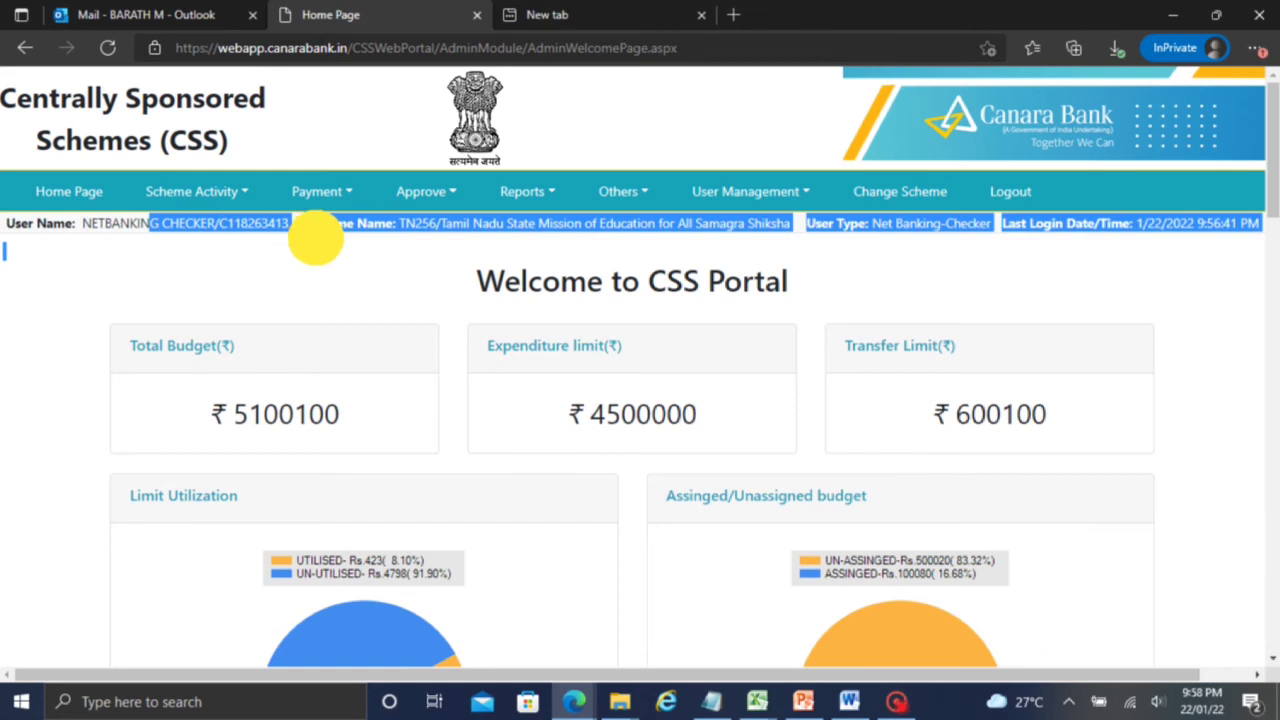
click(426, 191)
mouse_move(458, 226)
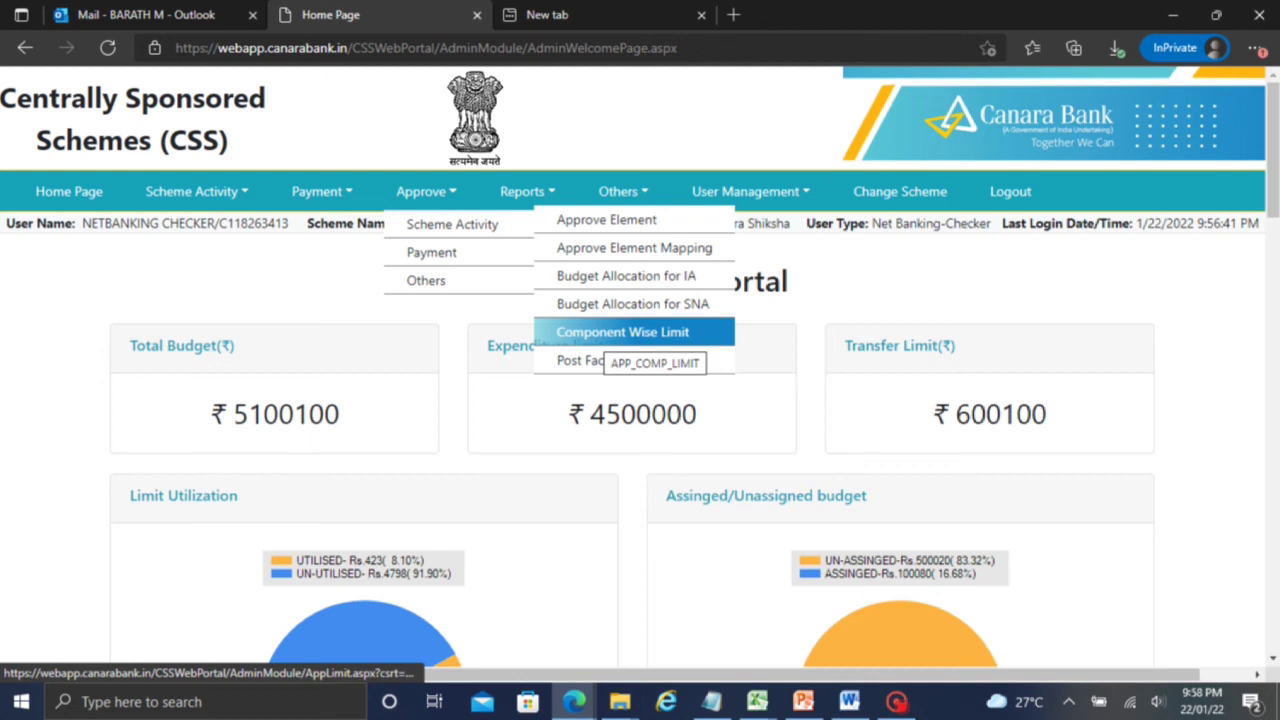
click(622, 332)
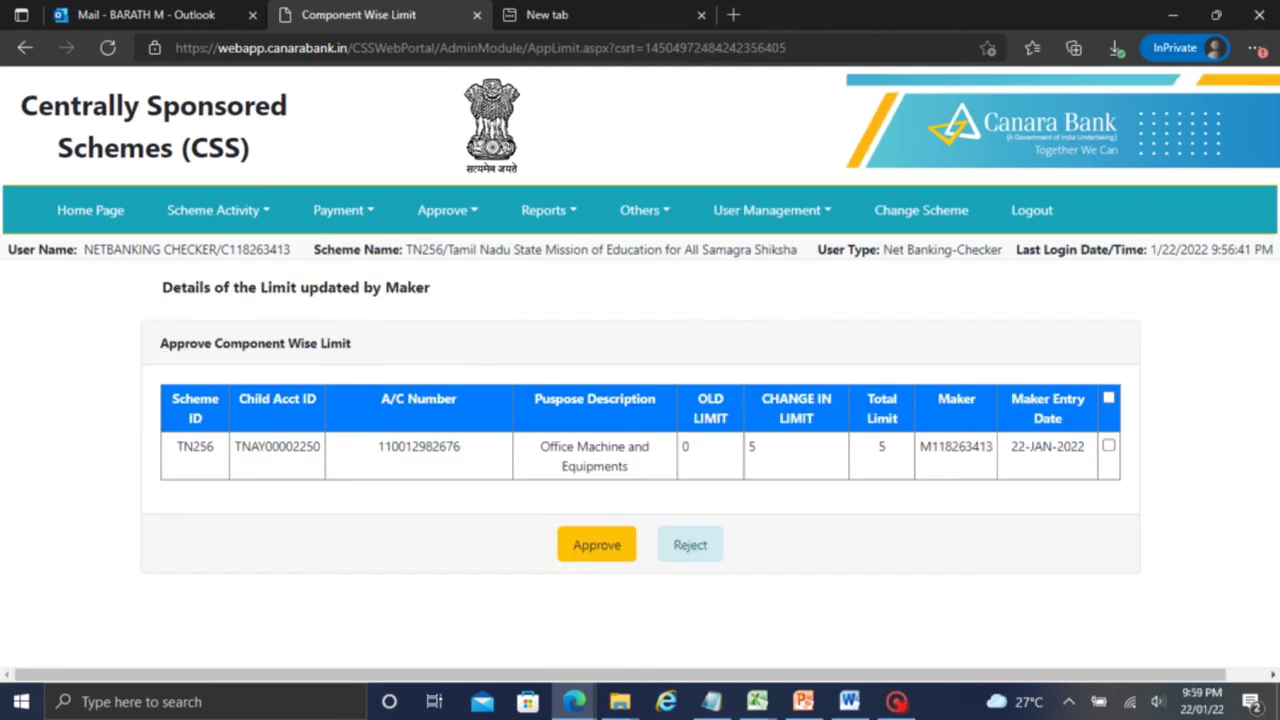
click(1107, 447)
click(896, 701)
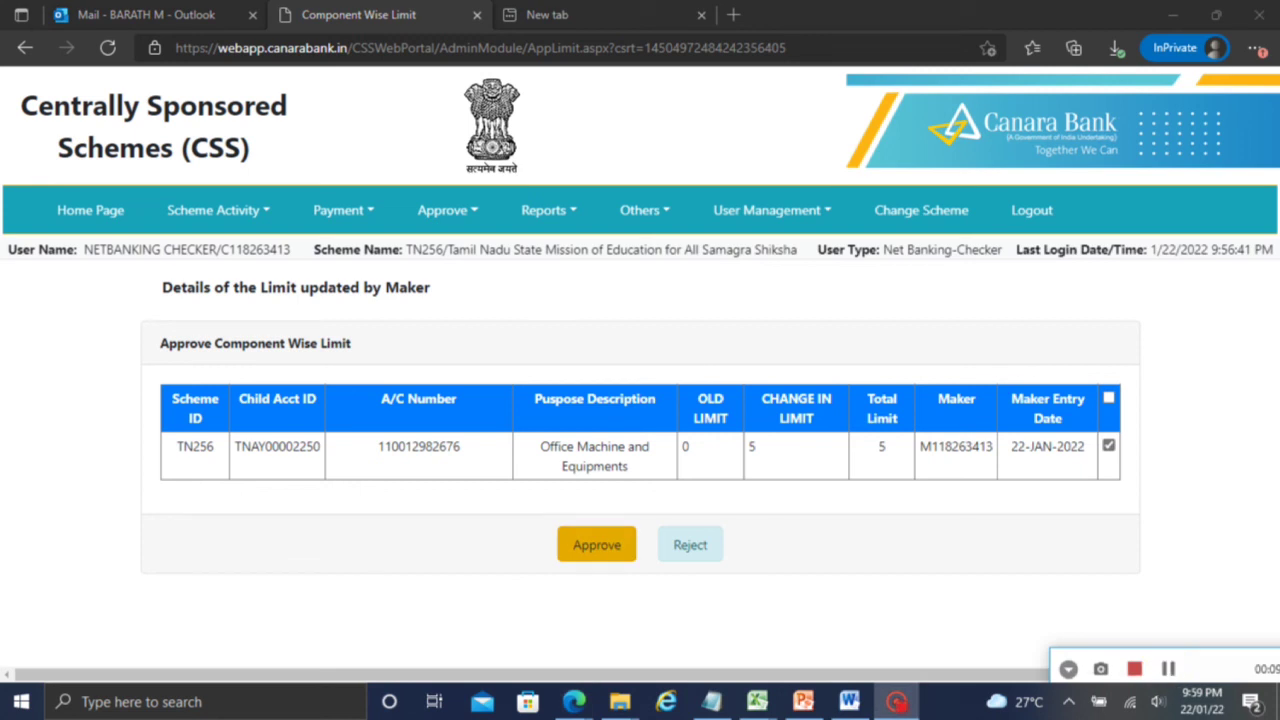
click(590, 544)
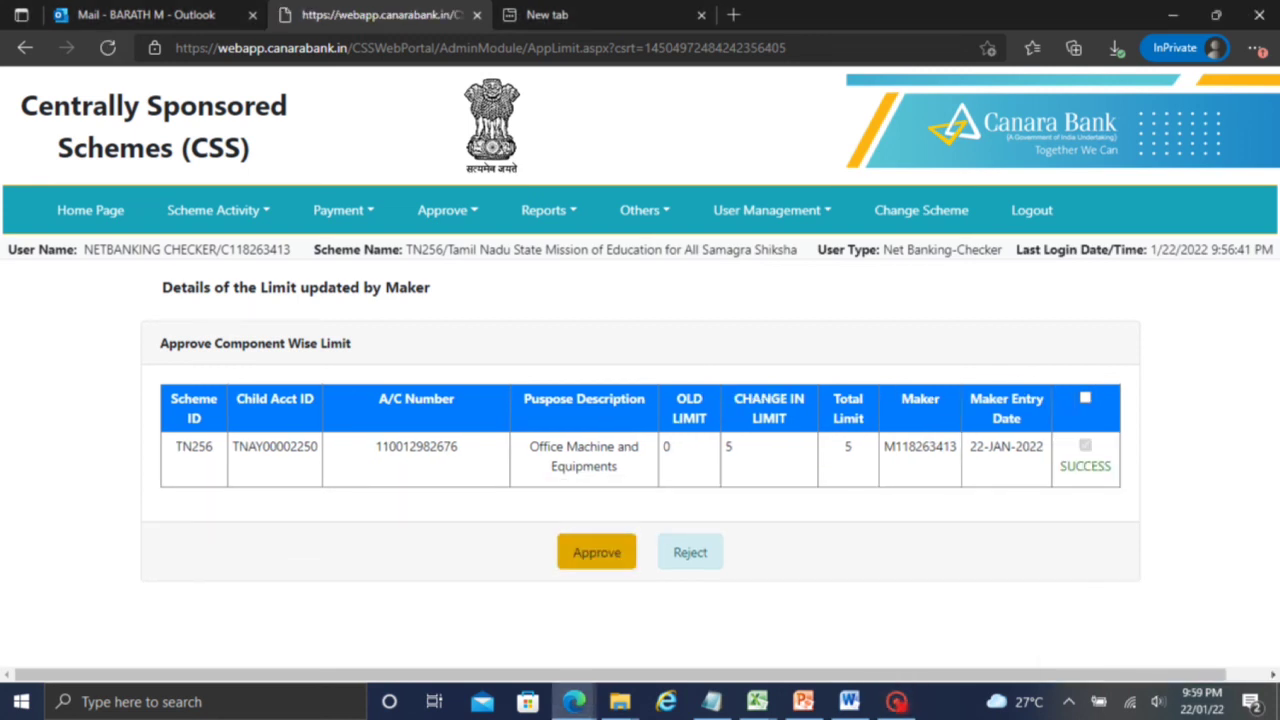
Step: Switch to PowerPoint and review the slide on bulk component-wise budget allocation for IA, advancing to the following slide
click(812, 698)
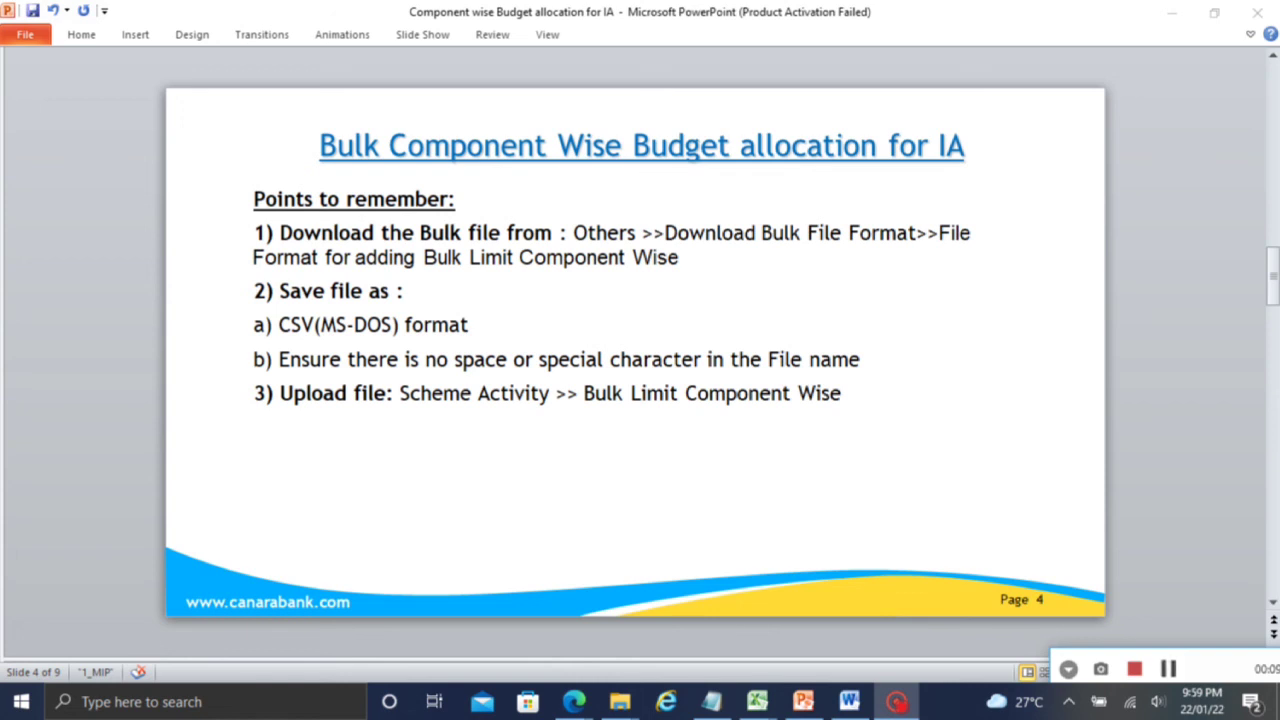
key(Page_Down)
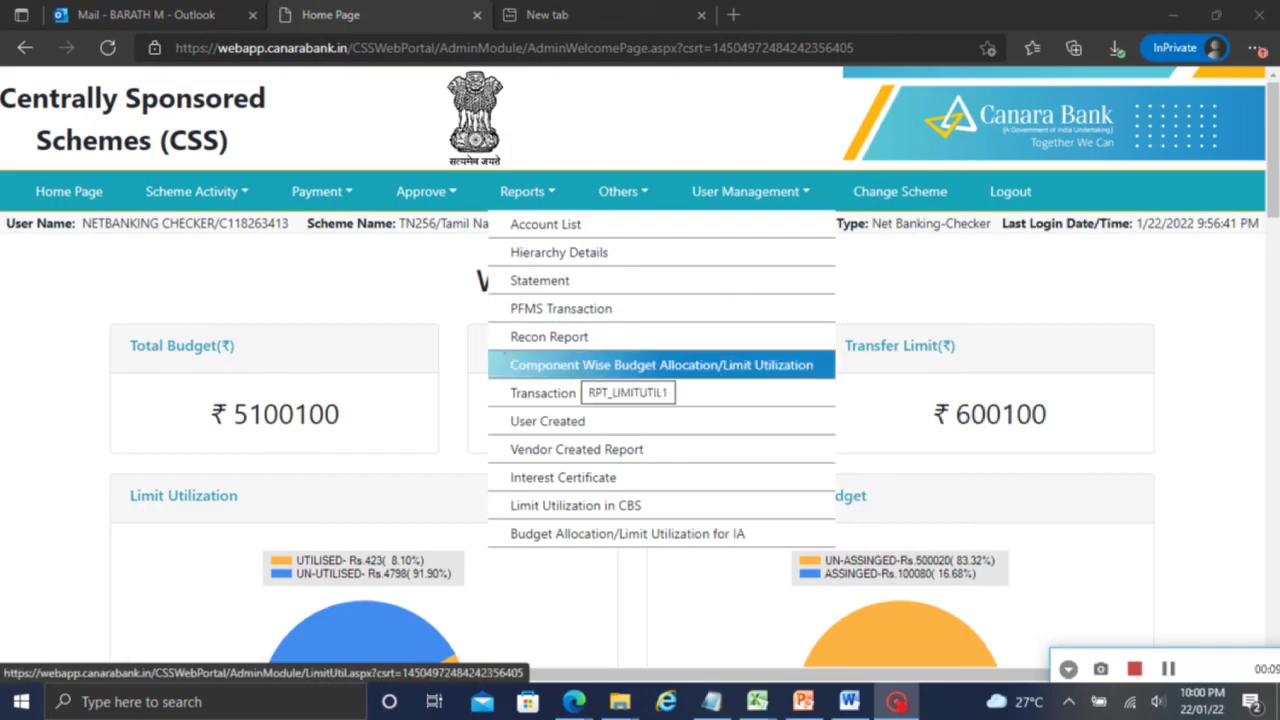
Step: Return to the CSS portal and run the Component Wise Budget Allocation/Limit Utilization report for the Samagra Shiksha Ariyalur account
click(585, 366)
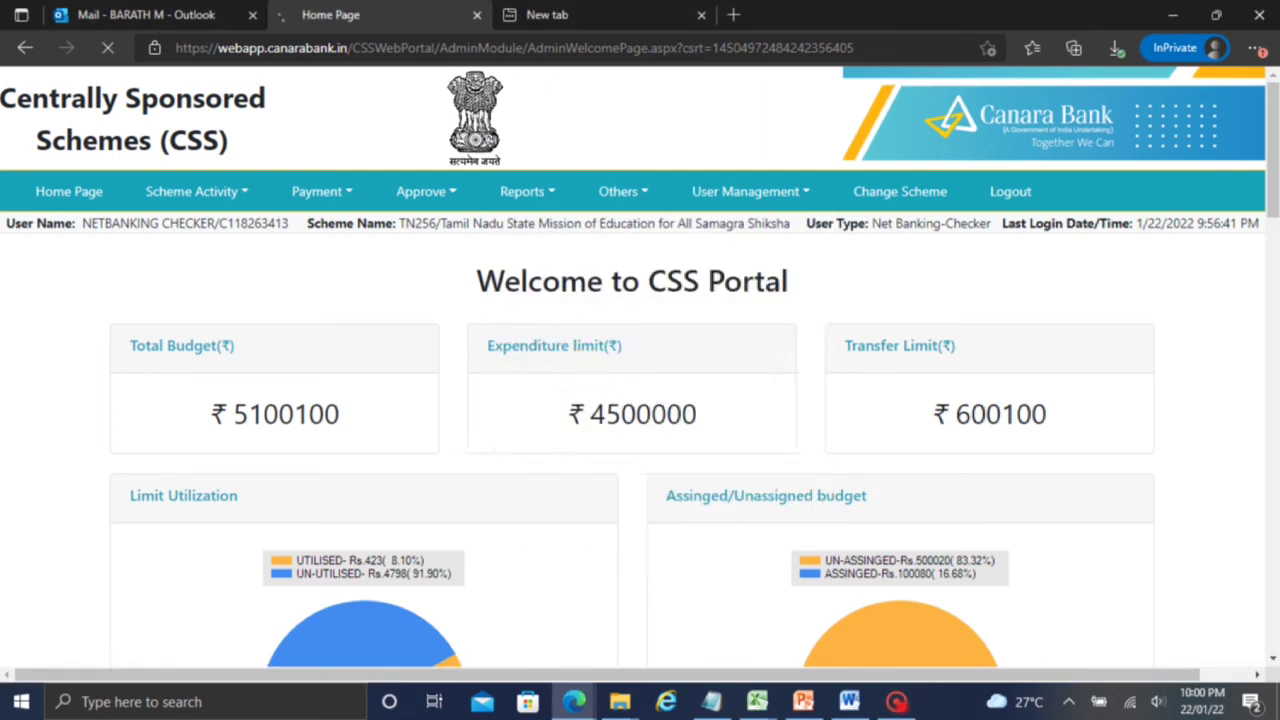
click(269, 324)
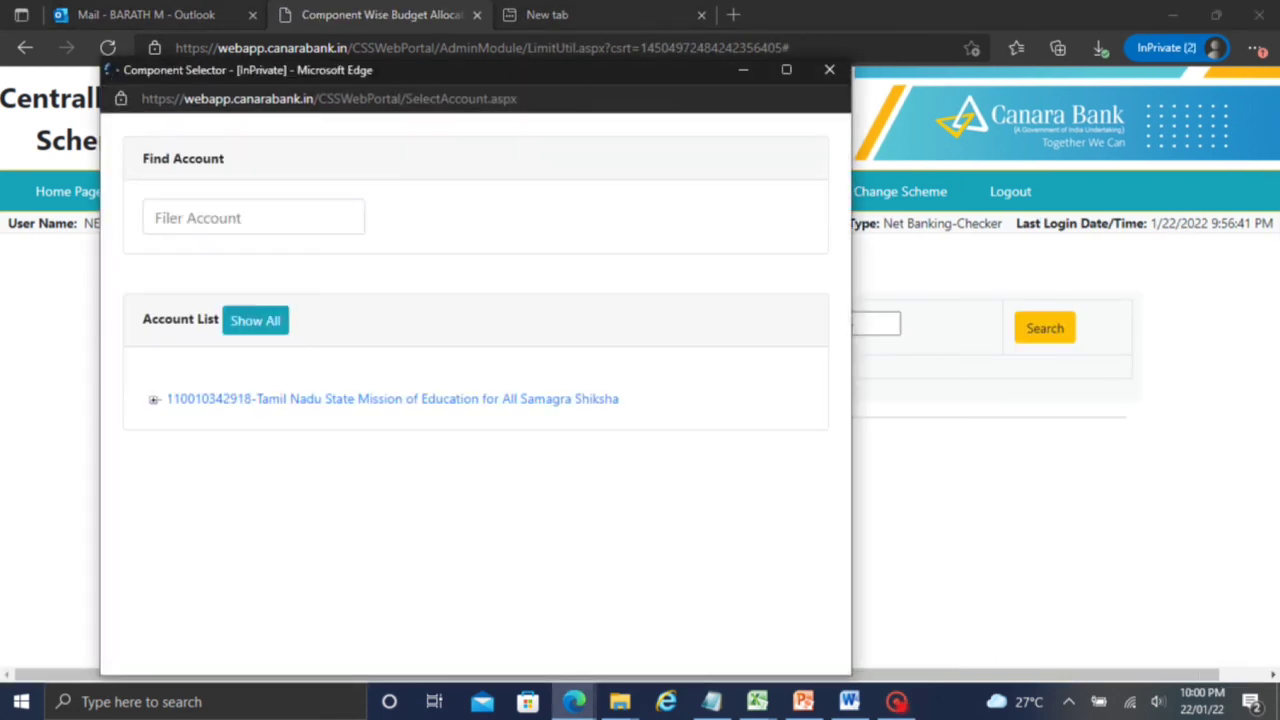
click(153, 399)
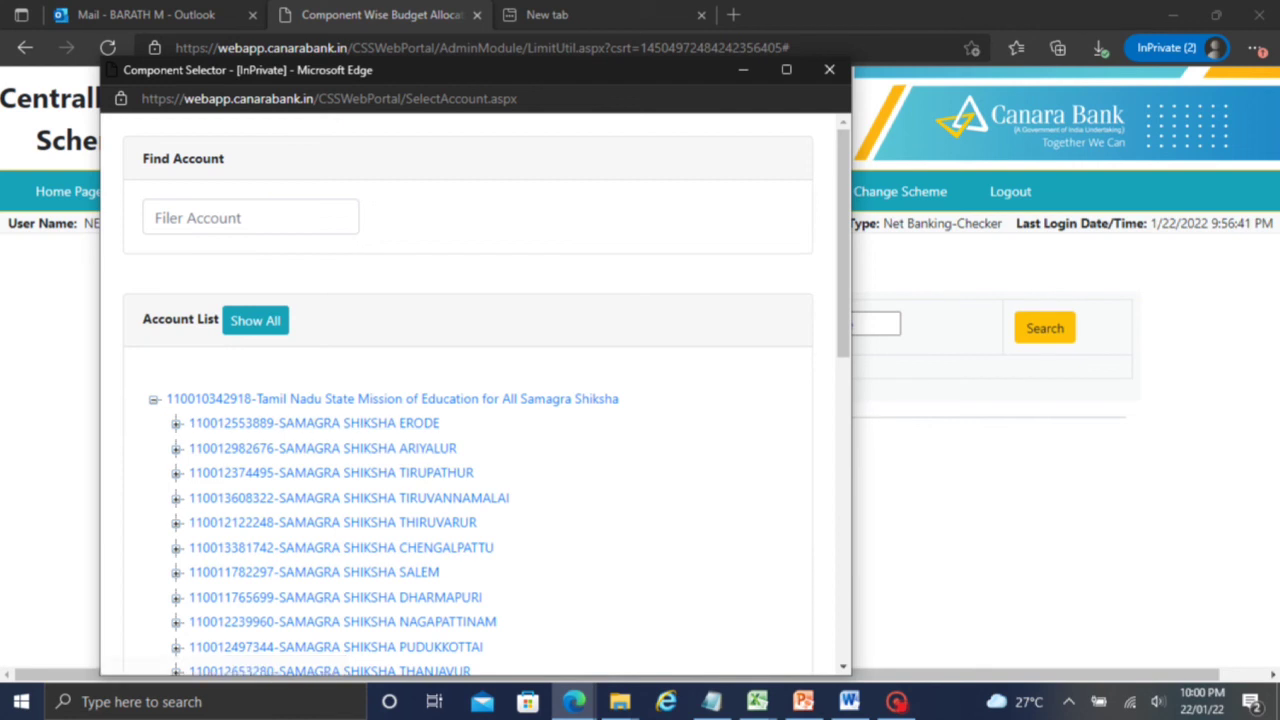
click(322, 448)
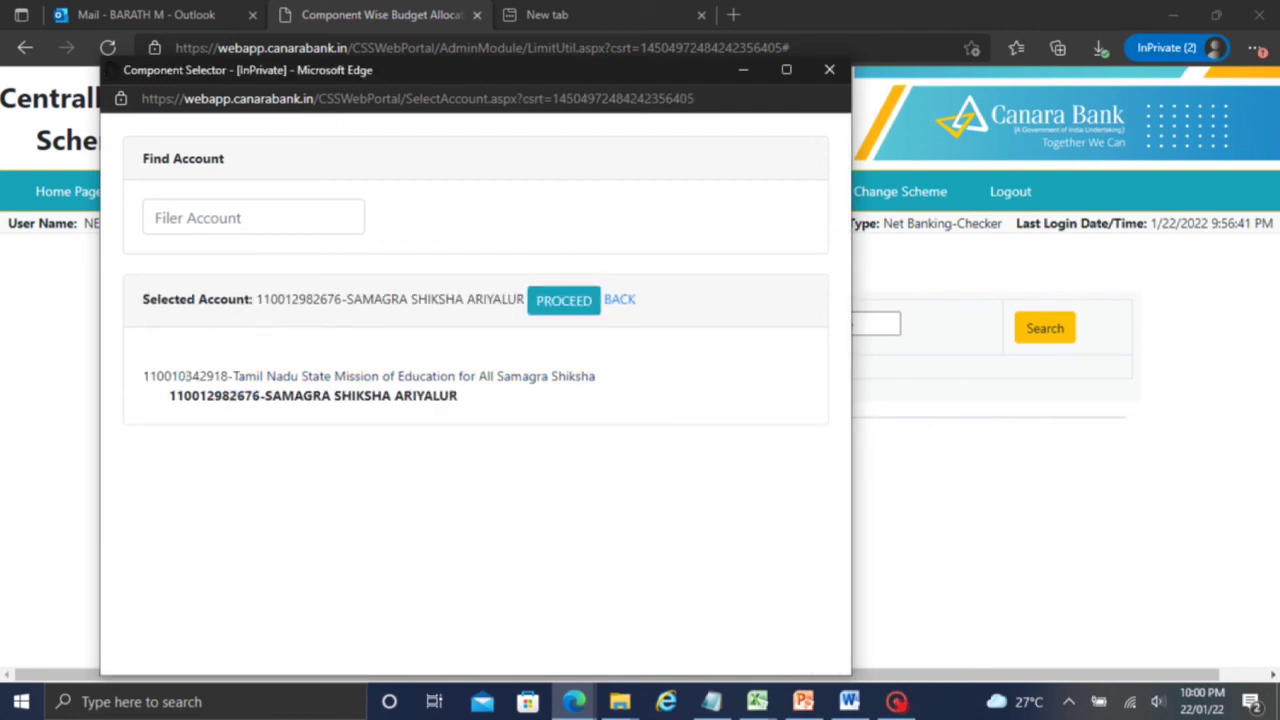
click(563, 300)
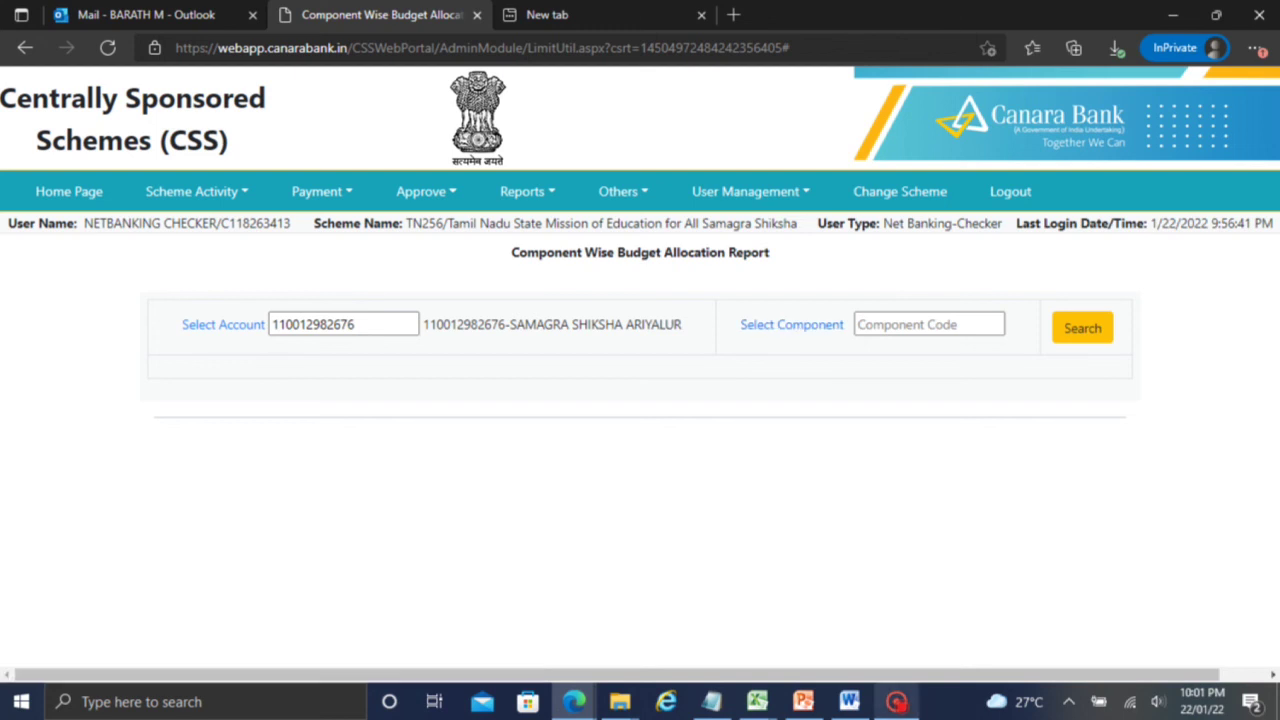
click(1082, 328)
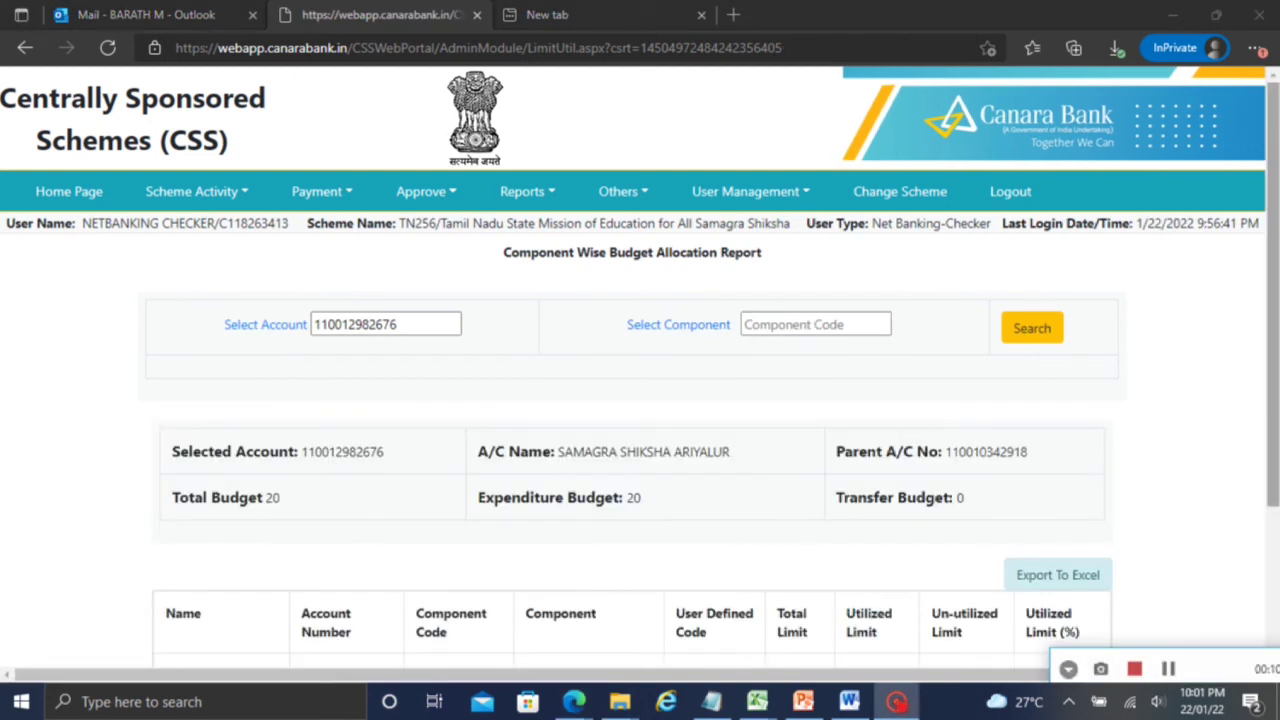
Step: Examine the report's total, utilized and un-utilized limits for components F.03.22 and B.02
scroll(1257, 551, down, 3)
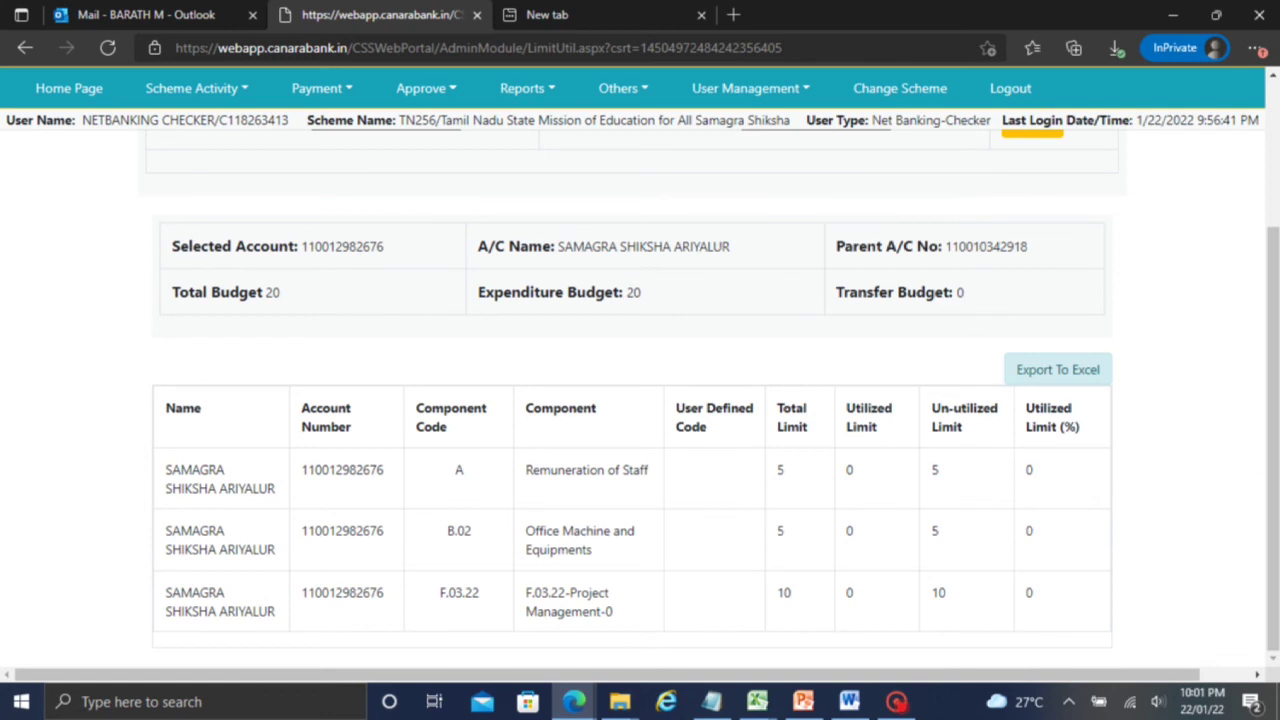
drag(337, 591, 1050, 607)
click(1086, 577)
drag(168, 528, 590, 549)
click(690, 565)
click(522, 88)
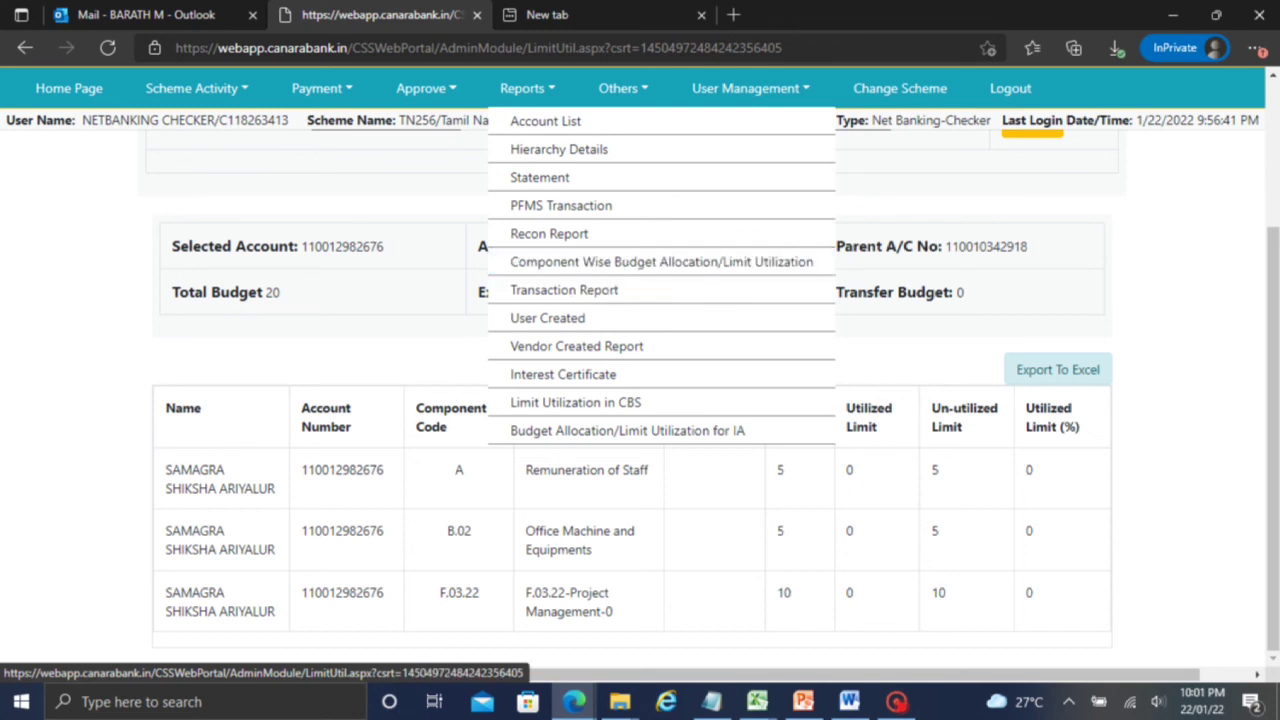
click(357, 346)
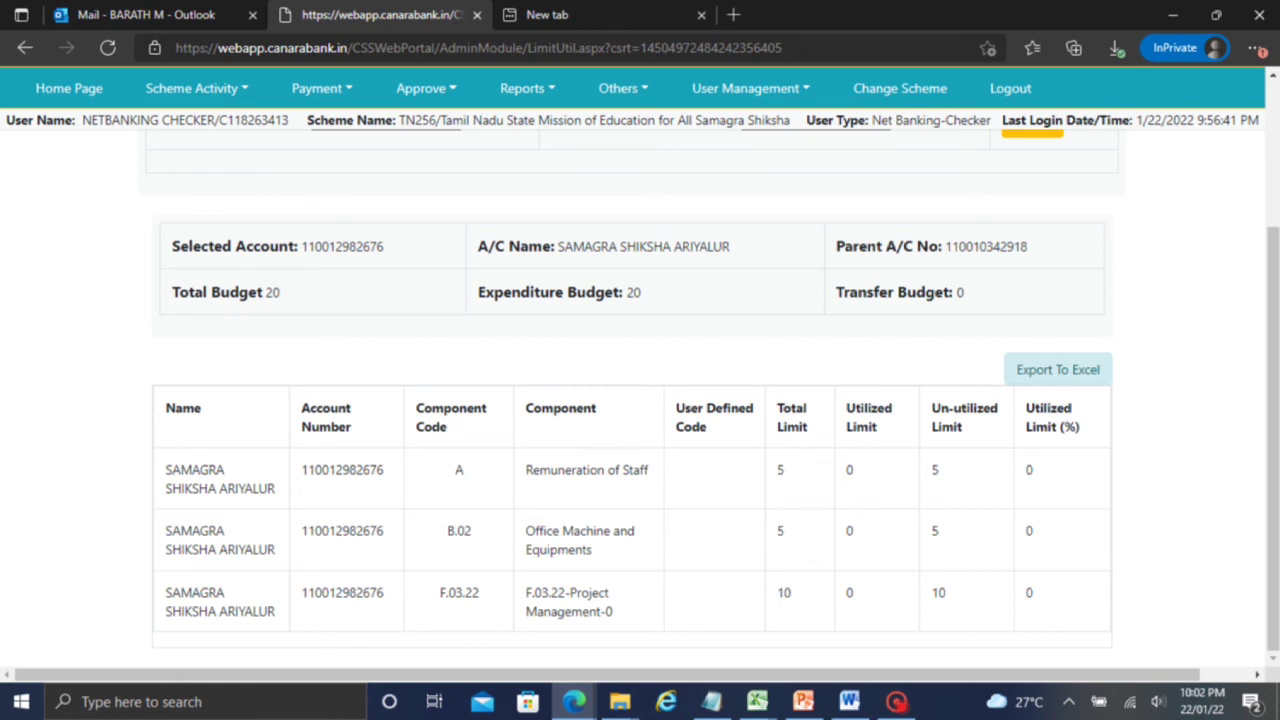
click(896, 701)
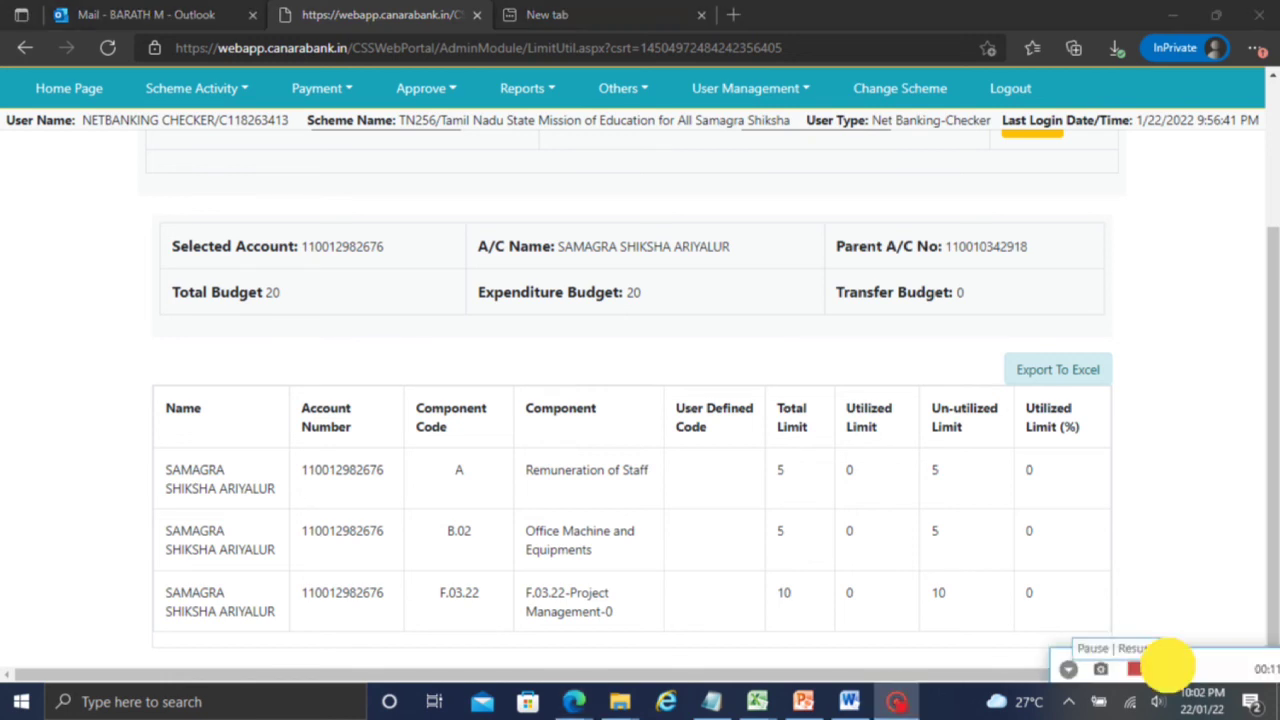